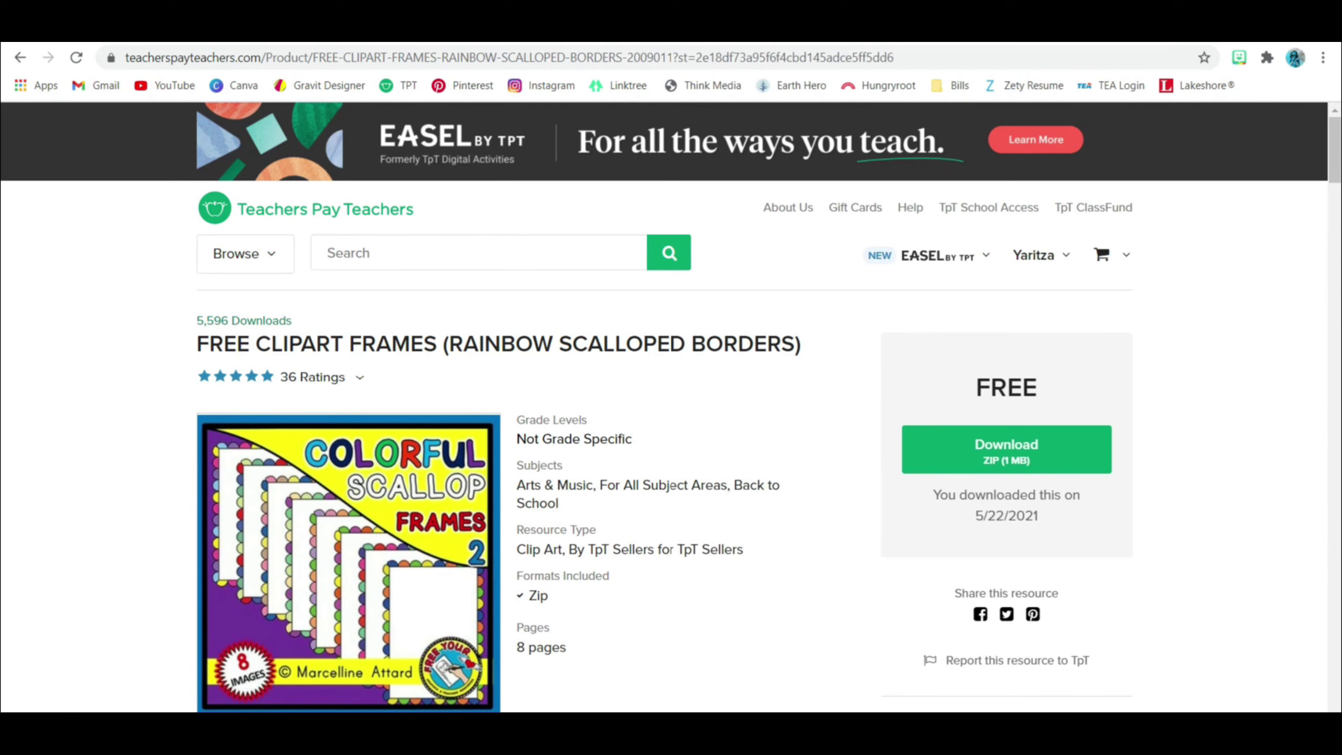
pyautogui.scroll(-5, 672, 407)
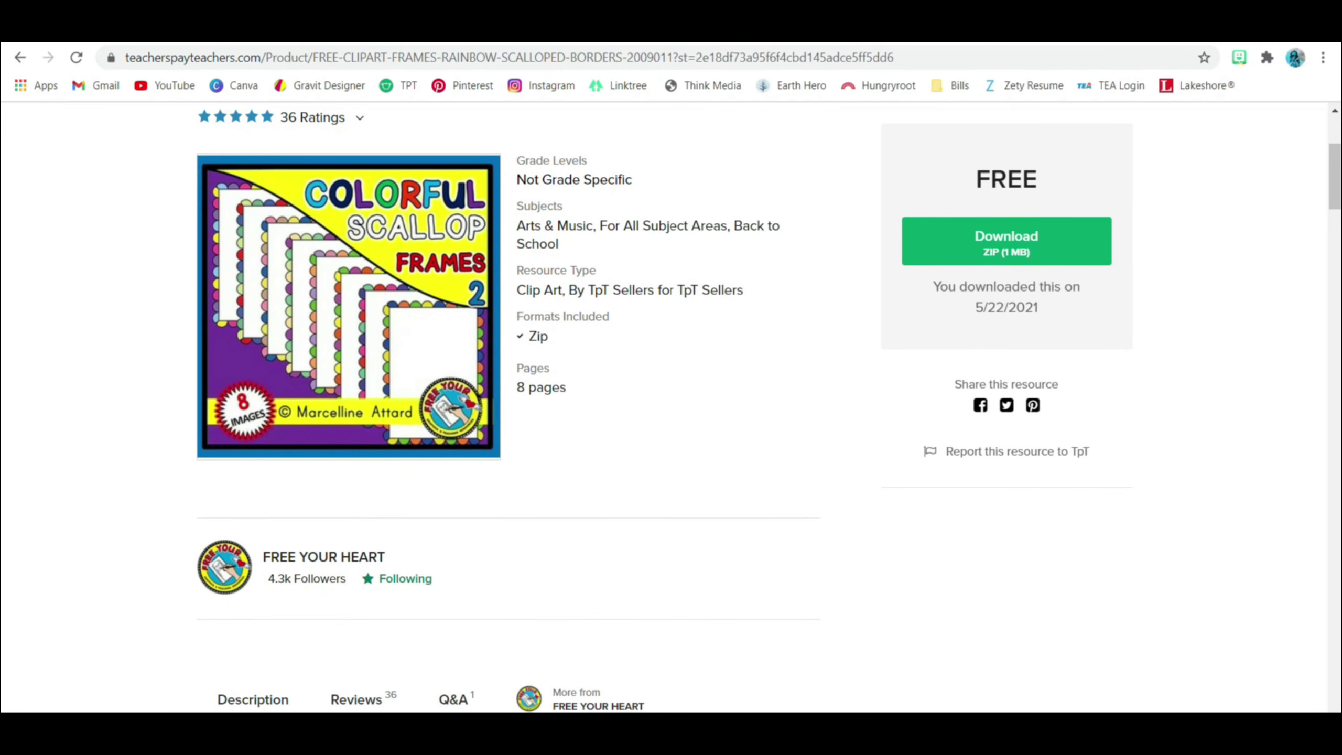
pyautogui.scroll(4, 671, 407)
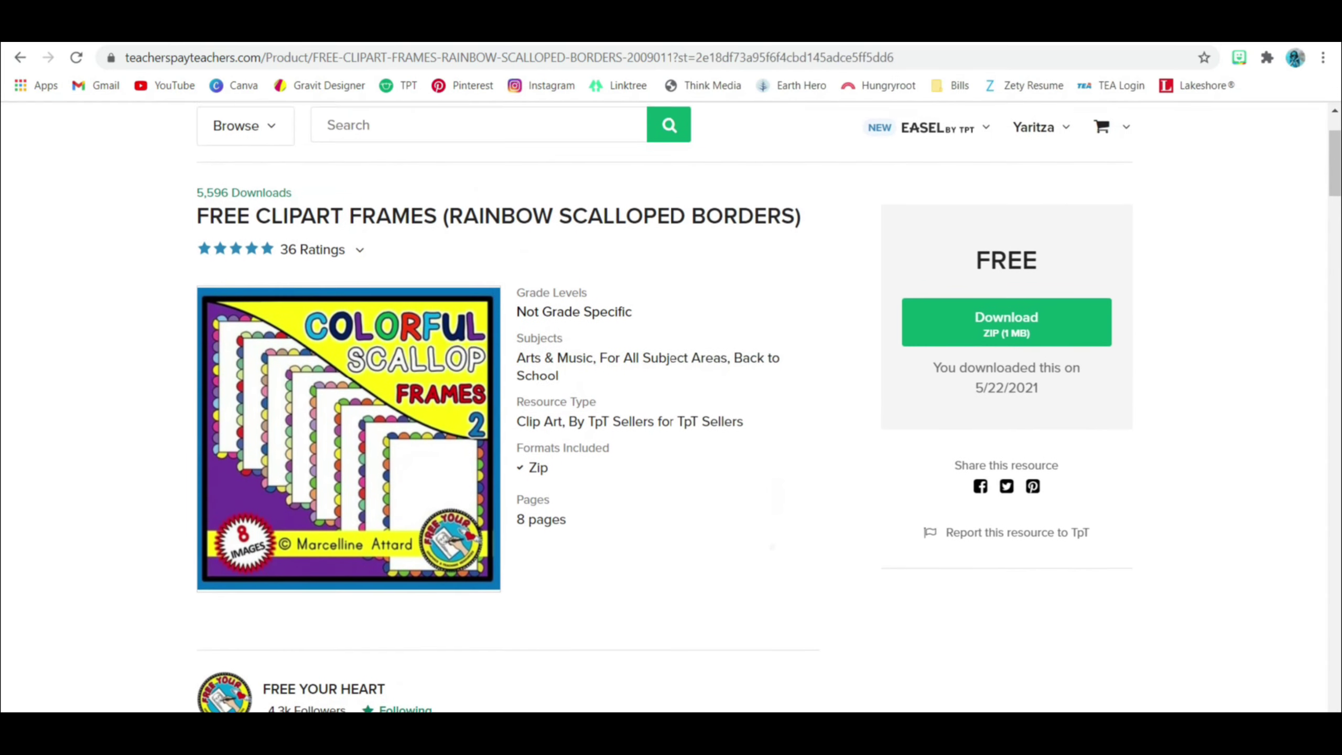
pyautogui.scroll(3, 671, 407)
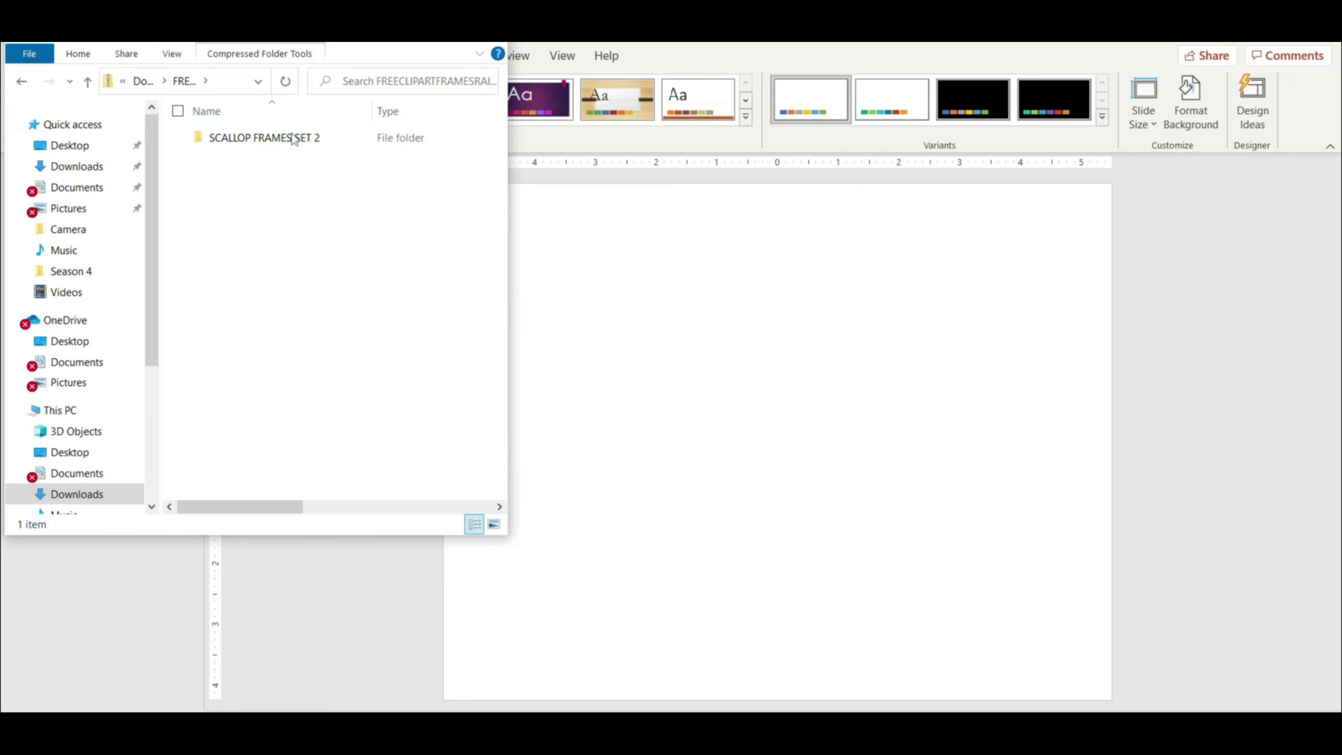
# - Insert the first colorful scallop frame PNG from the SCALLOP FRAMES SET 2 folder onto the blank slide and dismiss the design suggestions
pyautogui.doubleClick(294, 138)
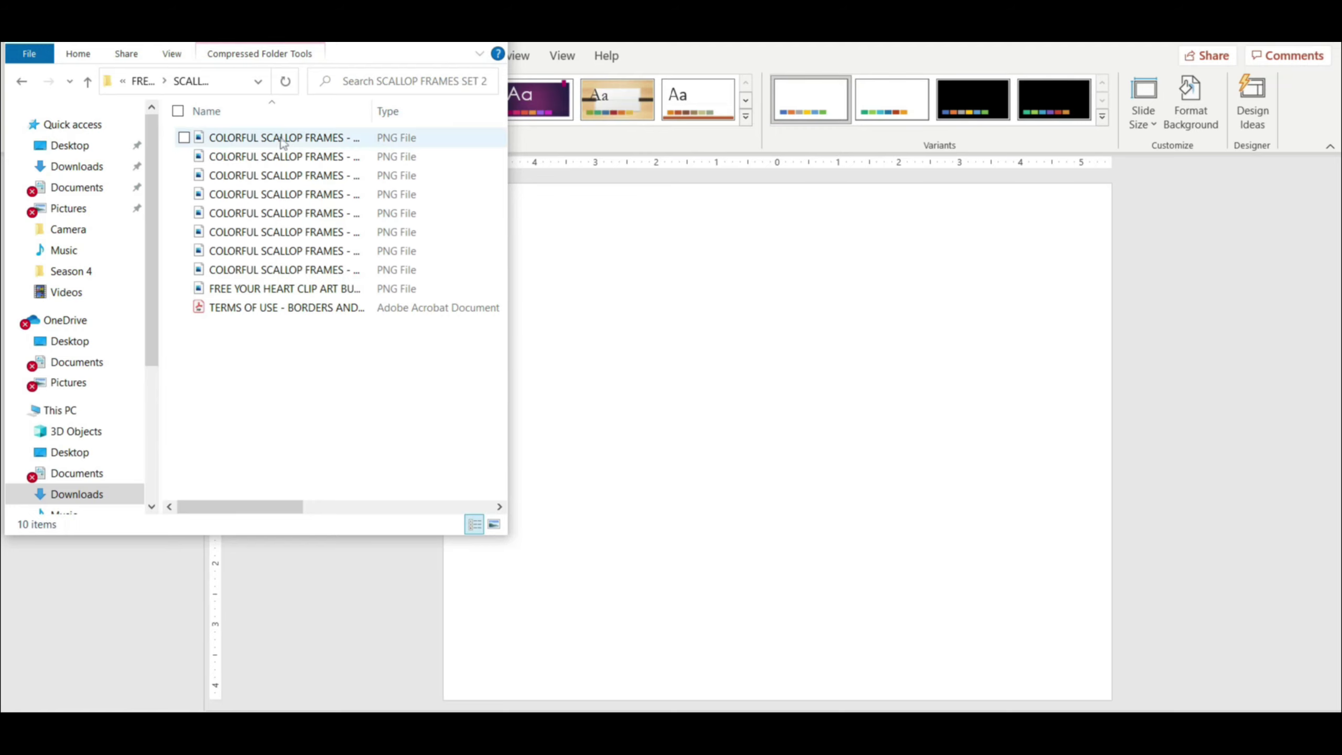
pyautogui.moveTo(281, 143); pyautogui.dragTo(717, 364)
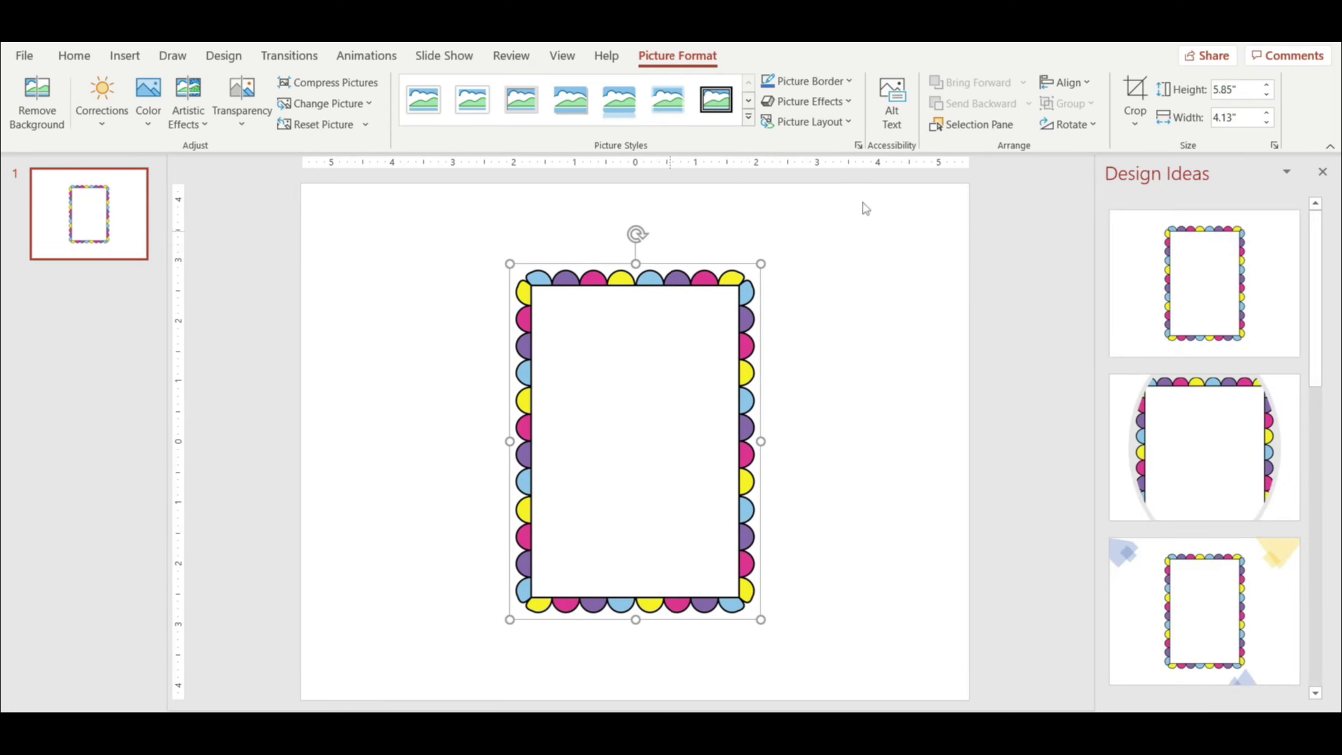
pyautogui.click(1323, 172)
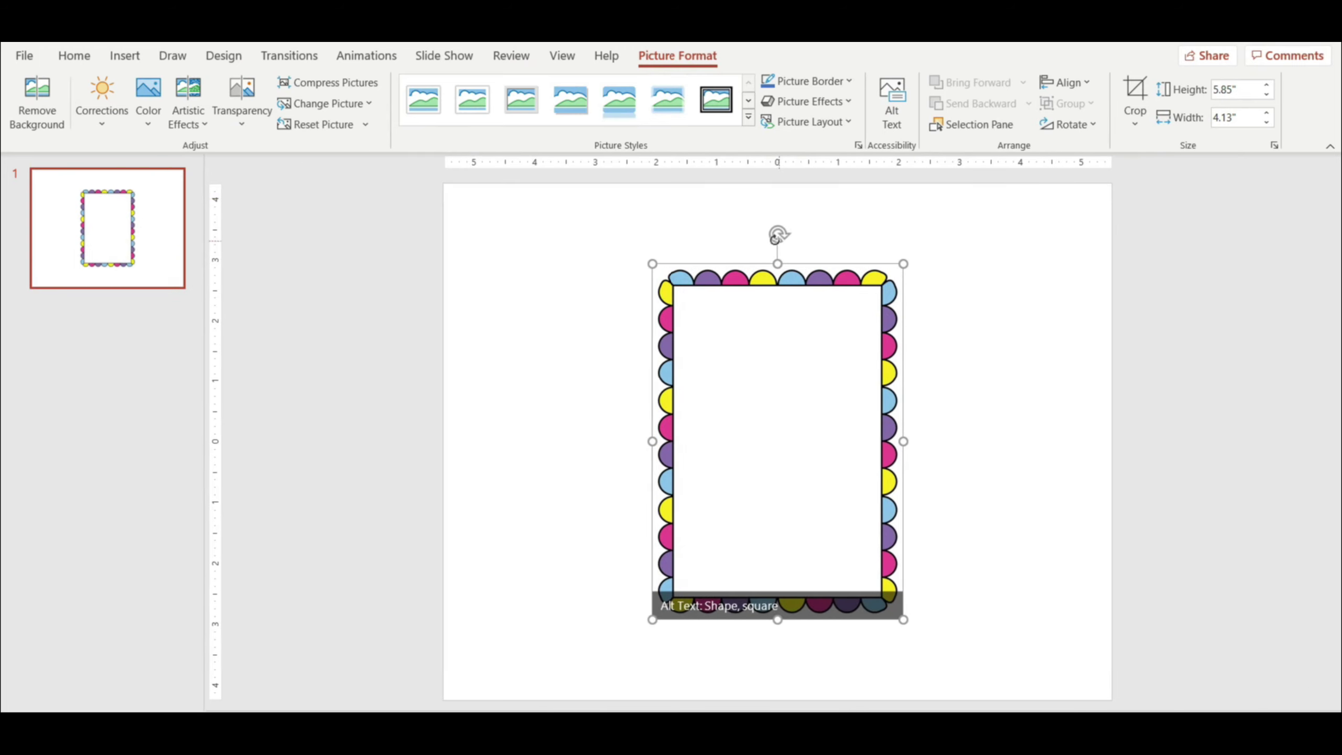
# - Rotate the scallop frame to landscape and stretch it to cover the whole slide, about 11 by 8.5 inches
pyautogui.moveTo(777, 235); pyautogui.dragTo(560, 453)
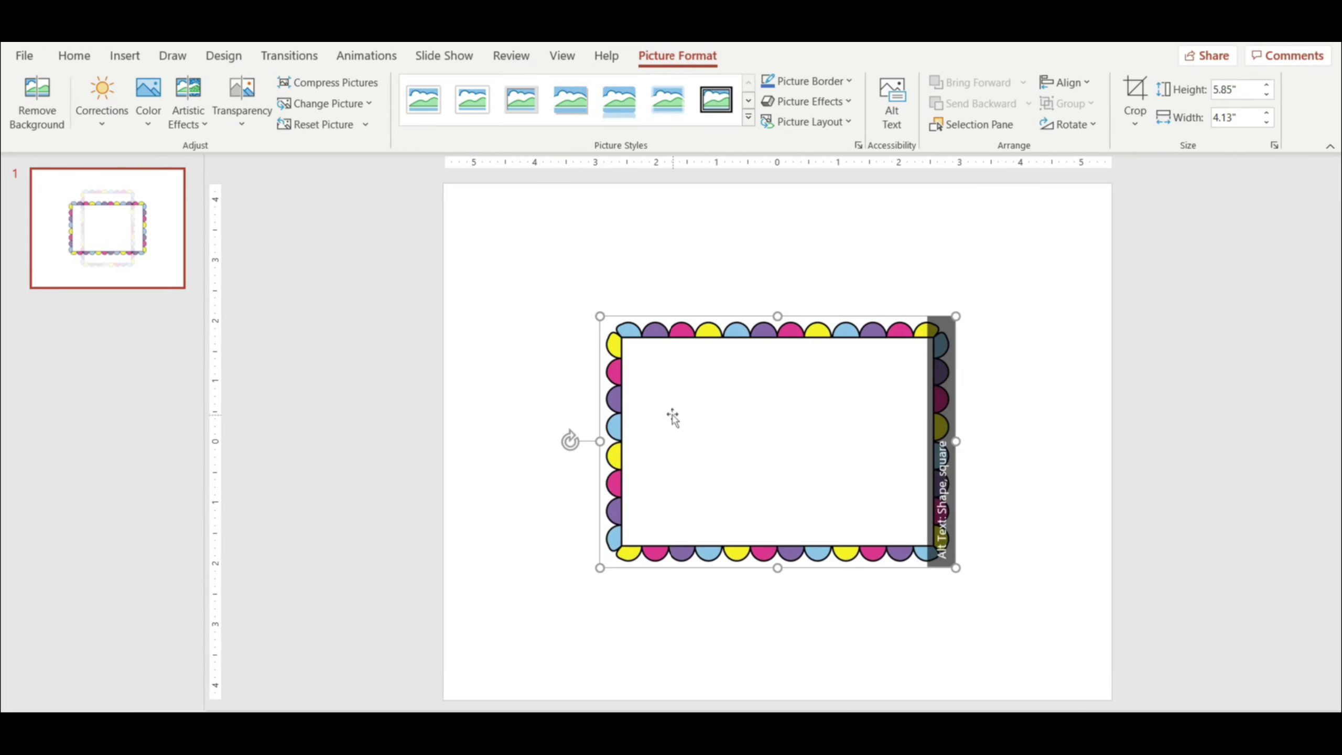
pyautogui.moveTo(572, 341); pyautogui.dragTo(516, 285)
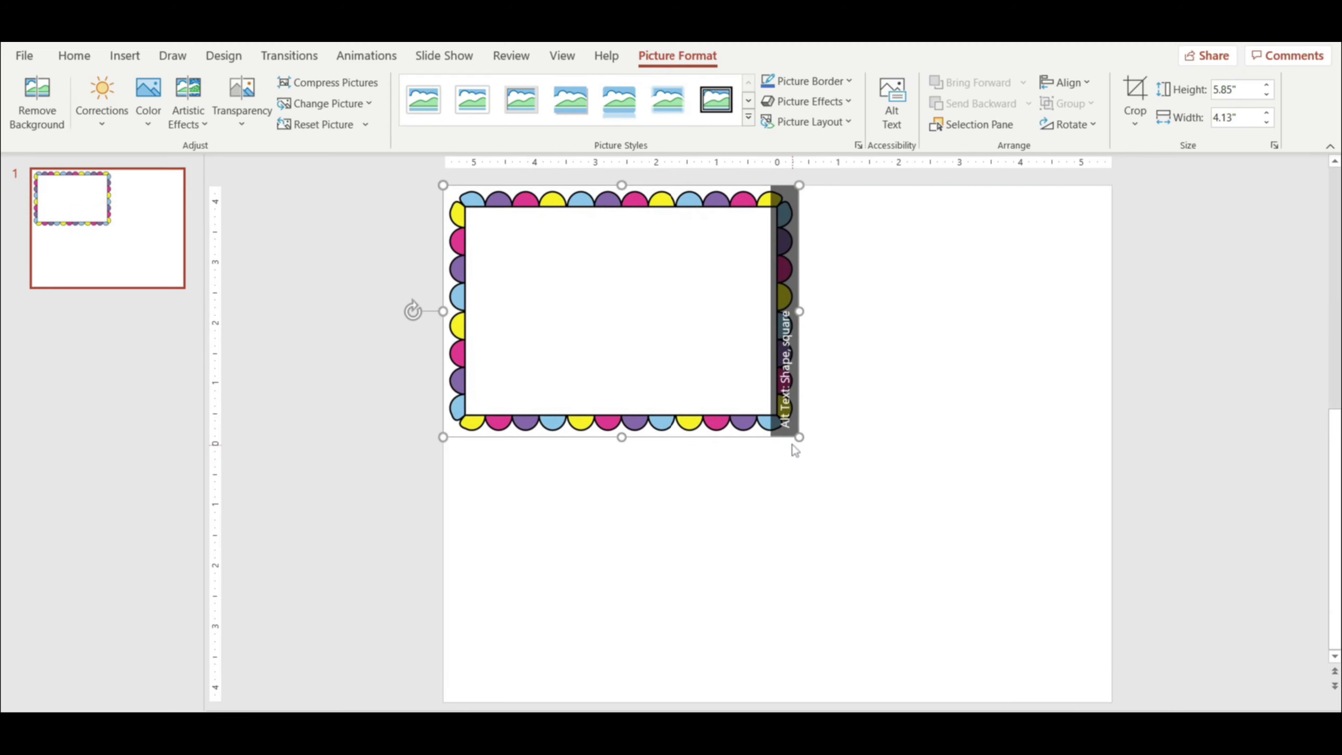
pyautogui.moveTo(800, 439); pyautogui.dragTo(1117, 579)
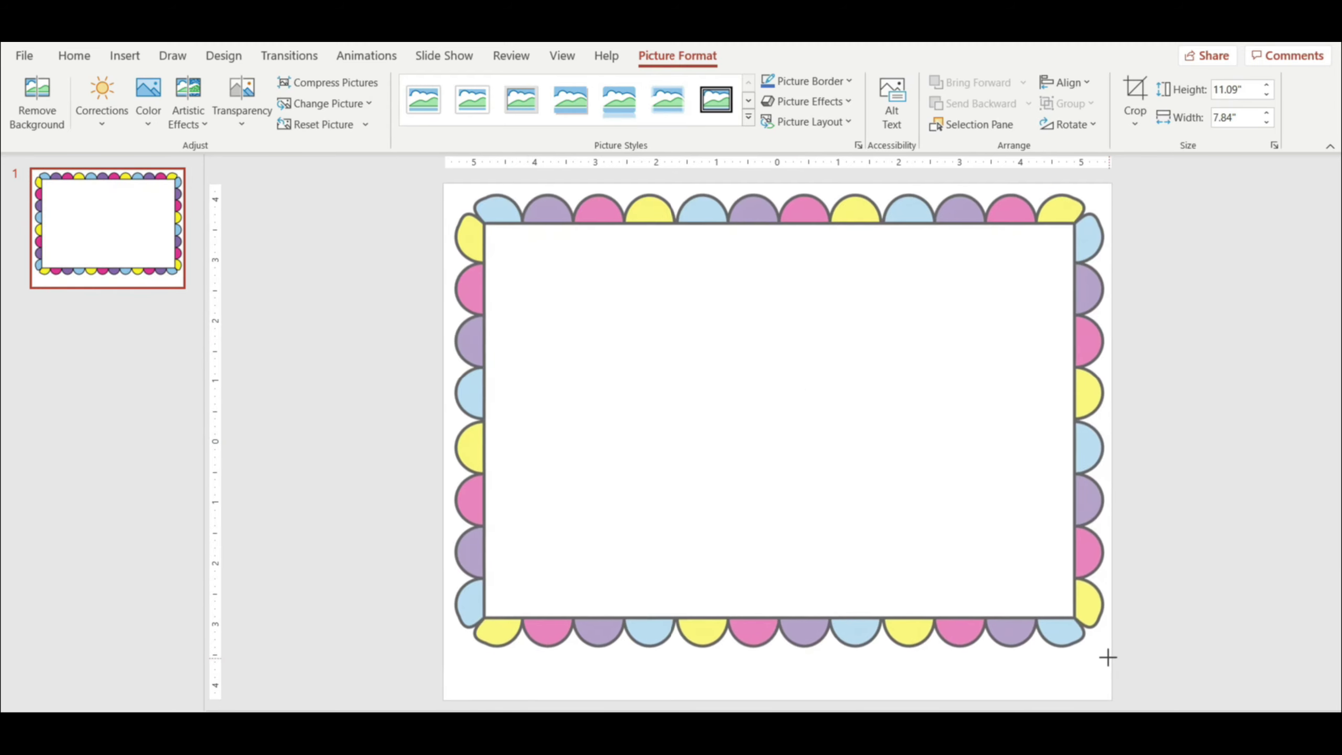
pyautogui.moveTo(1107, 656); pyautogui.dragTo(1113, 658)
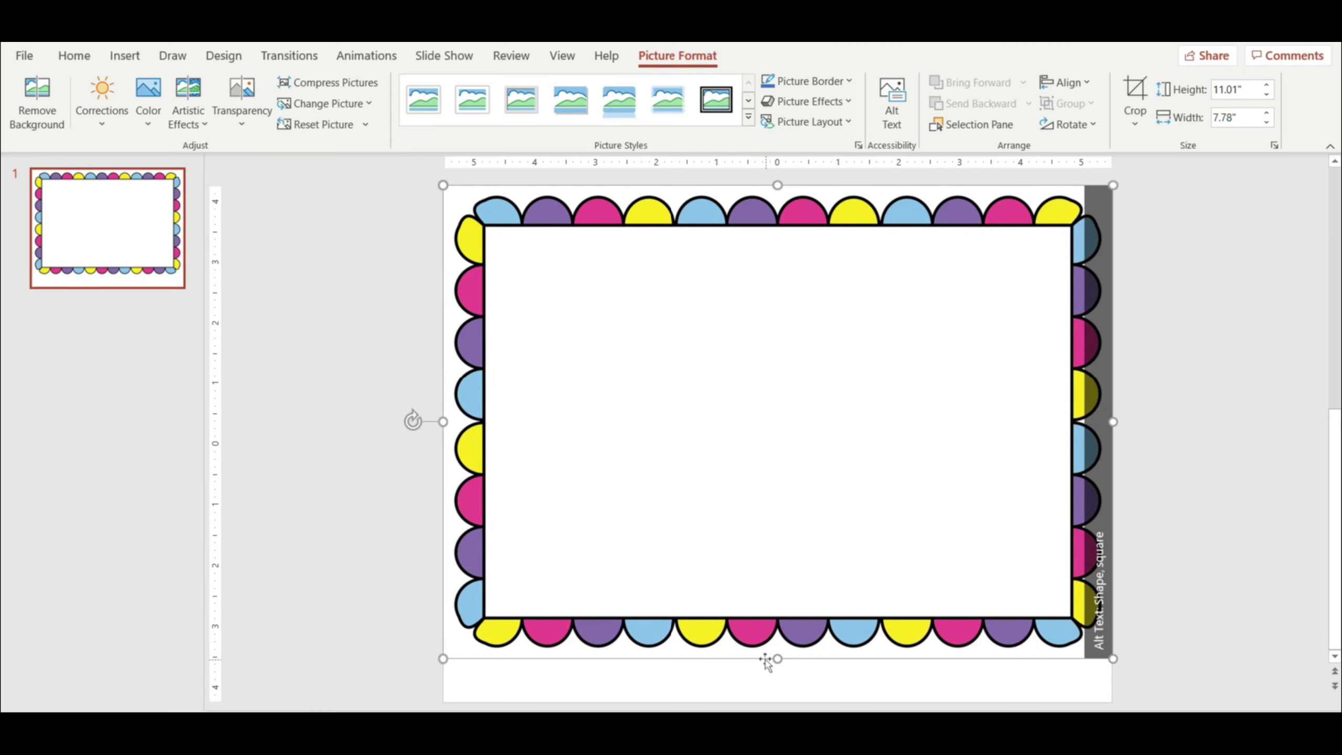
pyautogui.moveTo(778, 658); pyautogui.dragTo(778, 699)
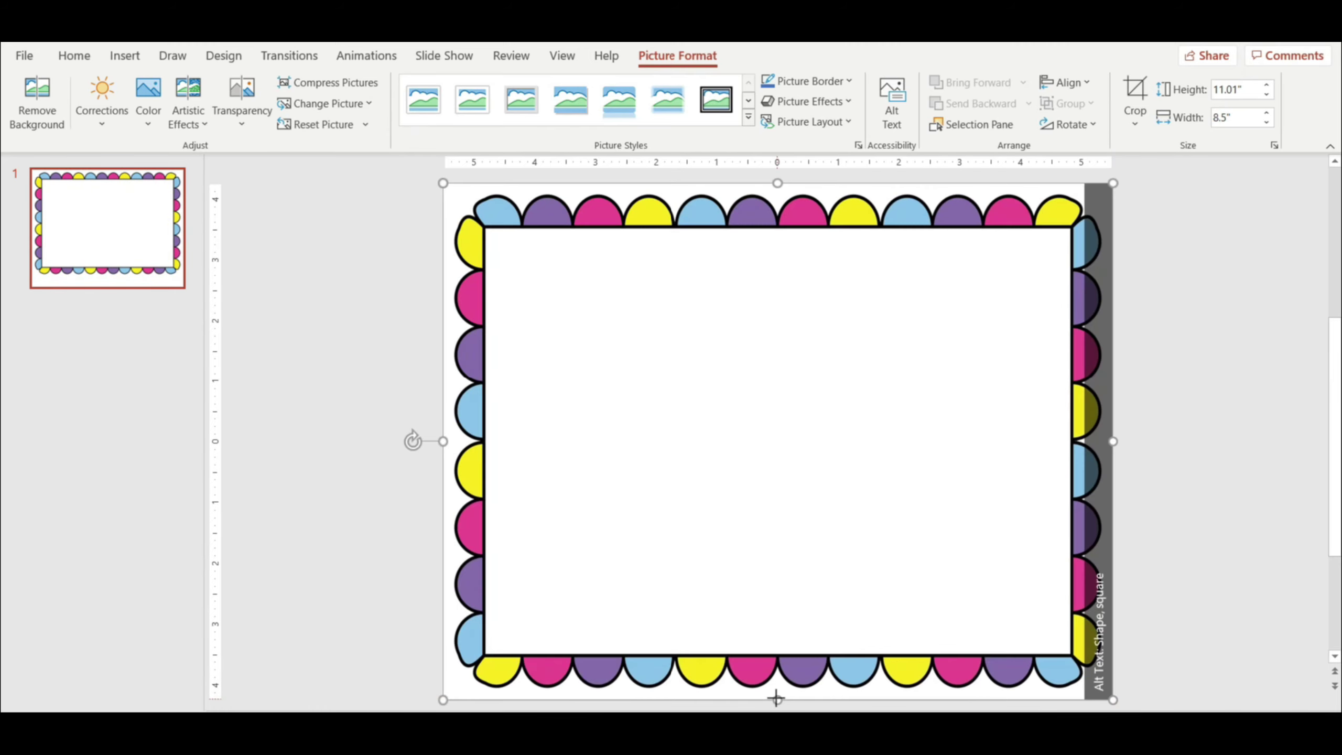
pyautogui.click(1167, 450)
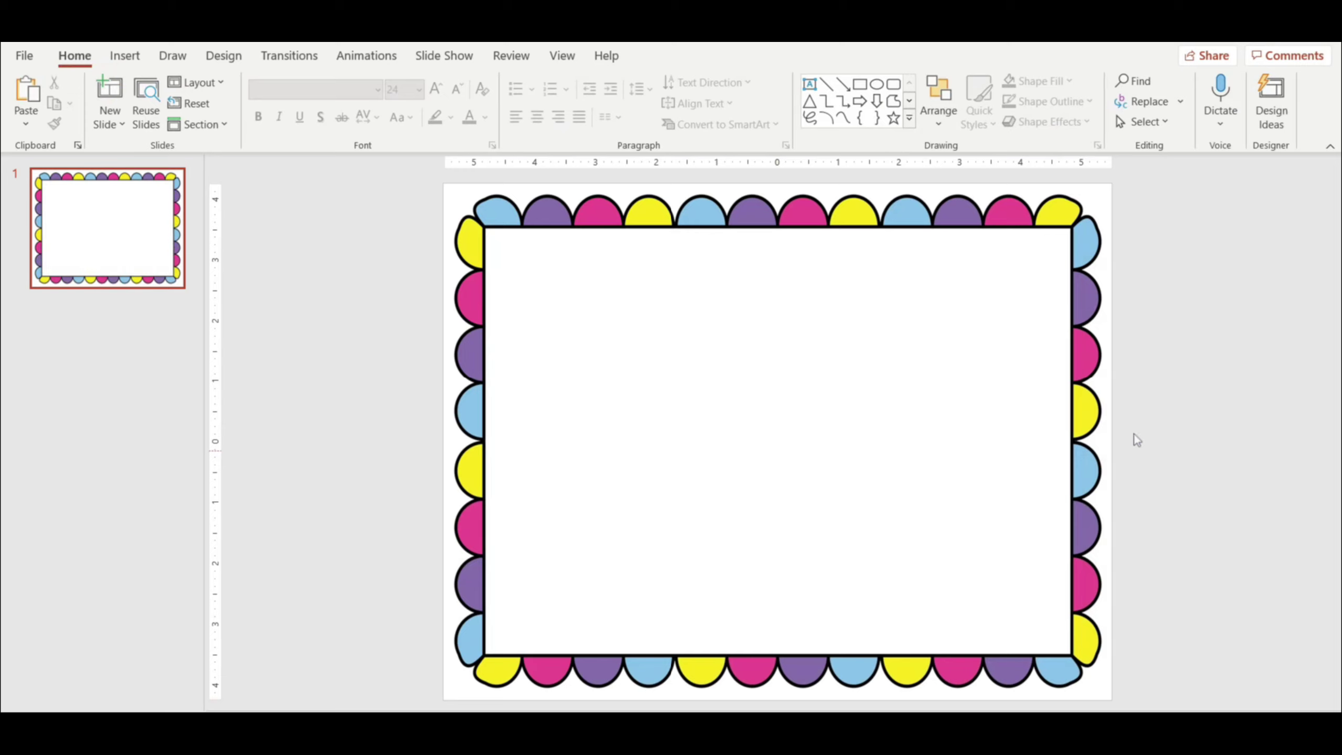
# - Add a text box along the upper inside edge of the frame and set its font to Pond Free Me
pyautogui.click(811, 85)
pyautogui.moveTo(493, 242); pyautogui.dragTo(885, 515)
pyautogui.click(379, 90)
pyautogui.write('p')
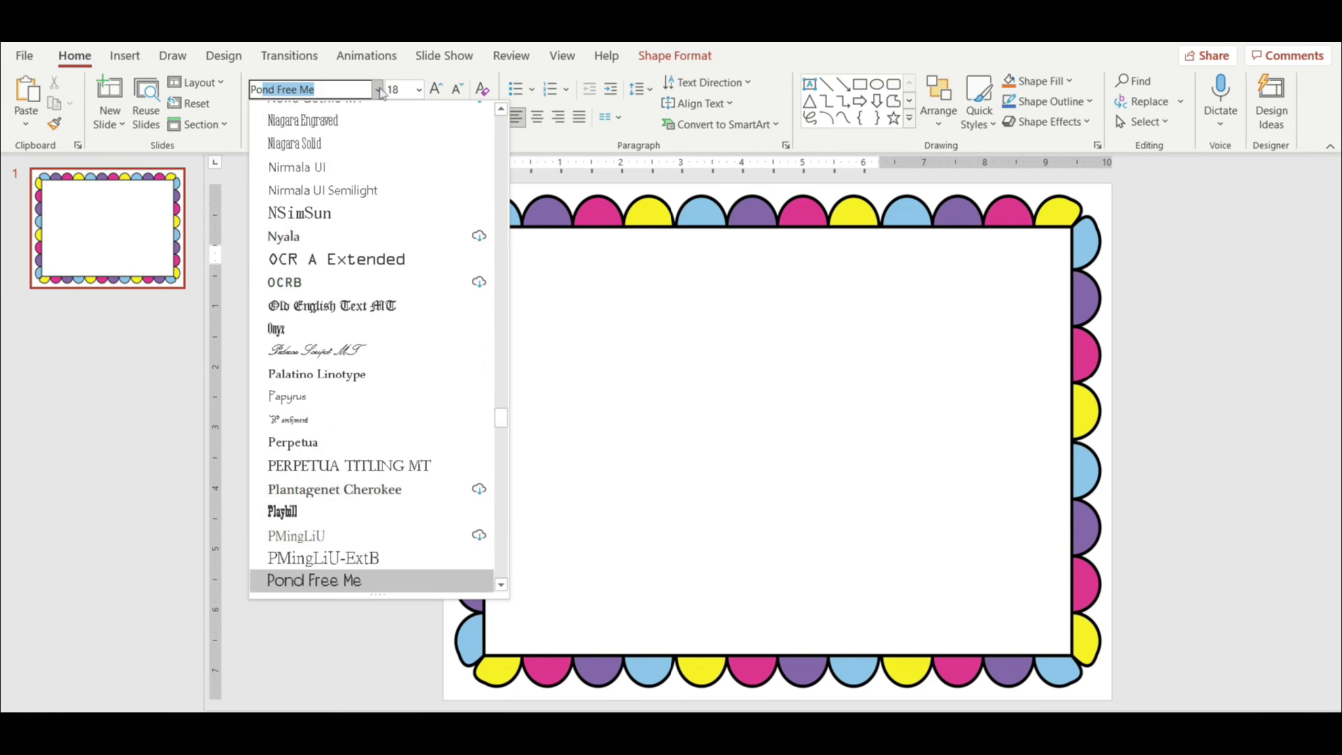
pyautogui.press('Return')
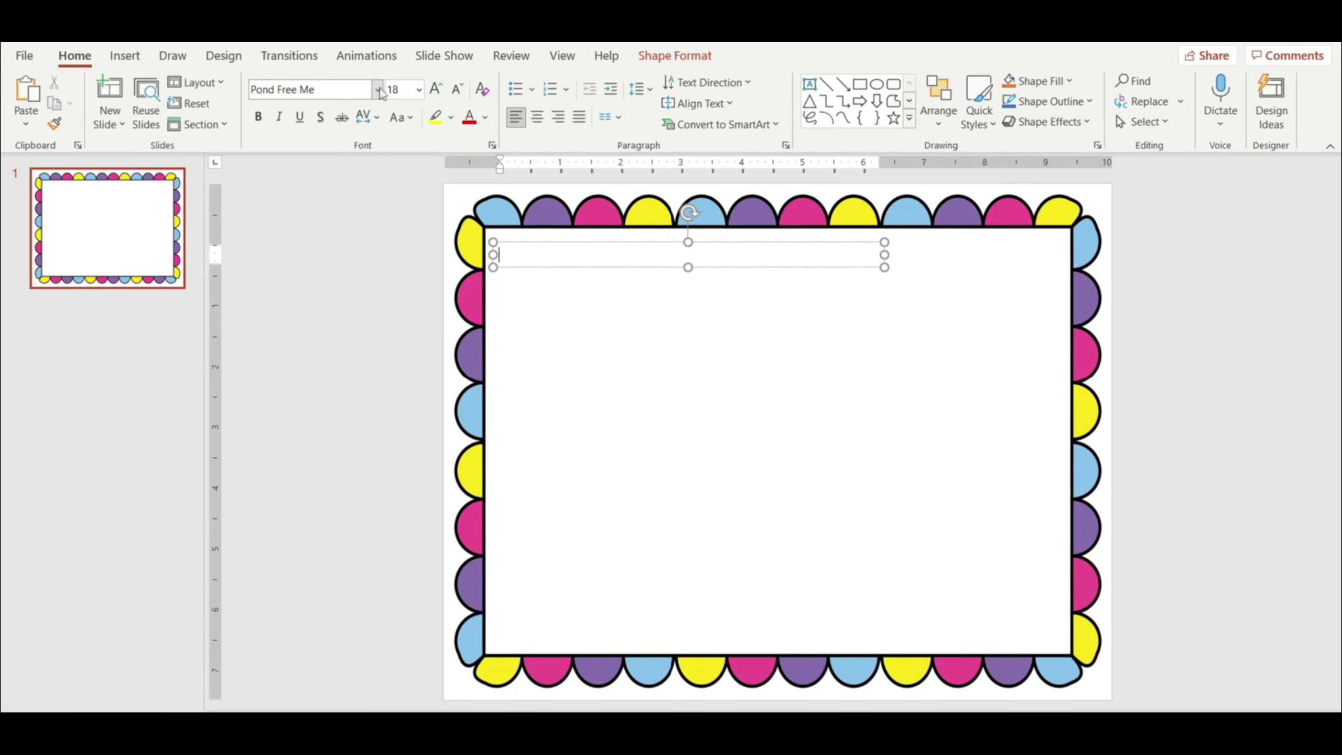
# - Set the text size to 48 and enter "This special award goes to" in the text box
pyautogui.click(437, 88)
pyautogui.click(437, 89)
pyautogui.click(437, 89)
pyautogui.click(437, 89)
pyautogui.click(437, 89)
pyautogui.click(437, 89)
pyautogui.click(437, 89)
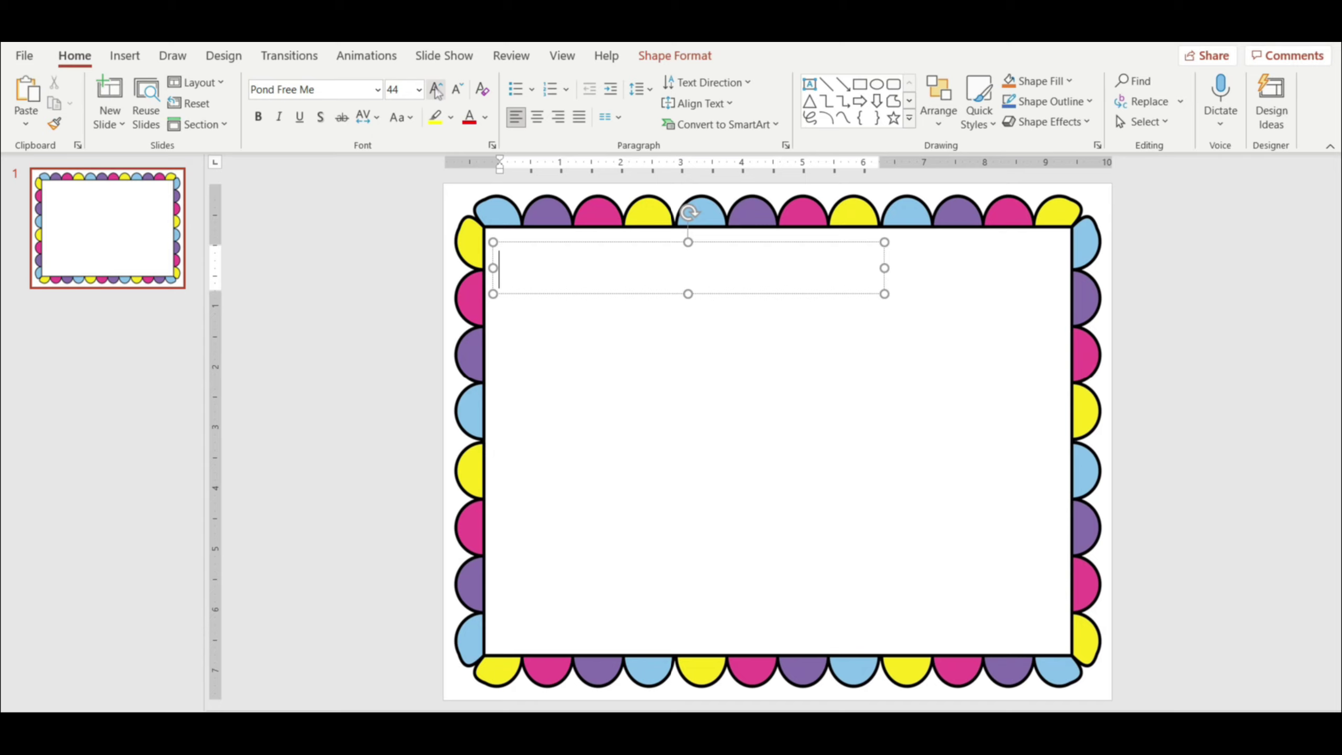
pyautogui.click(437, 88)
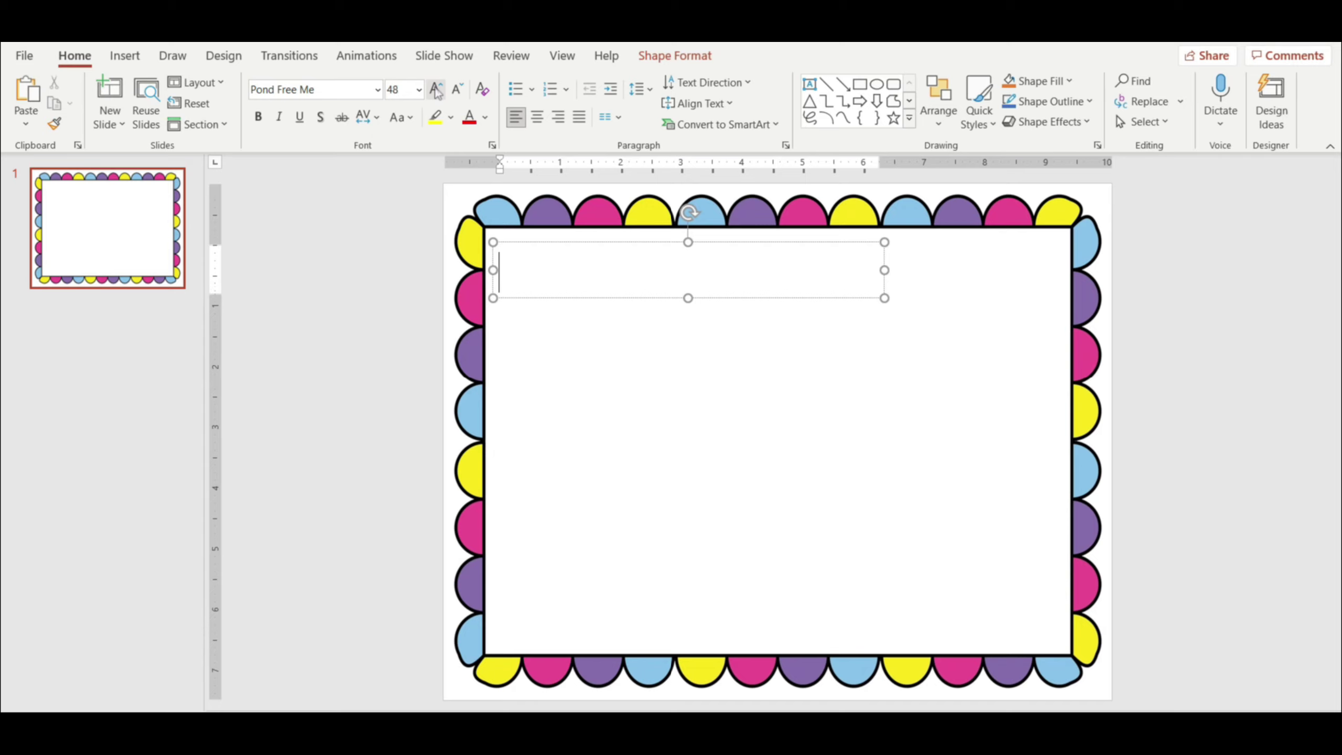
pyautogui.write('This sp')
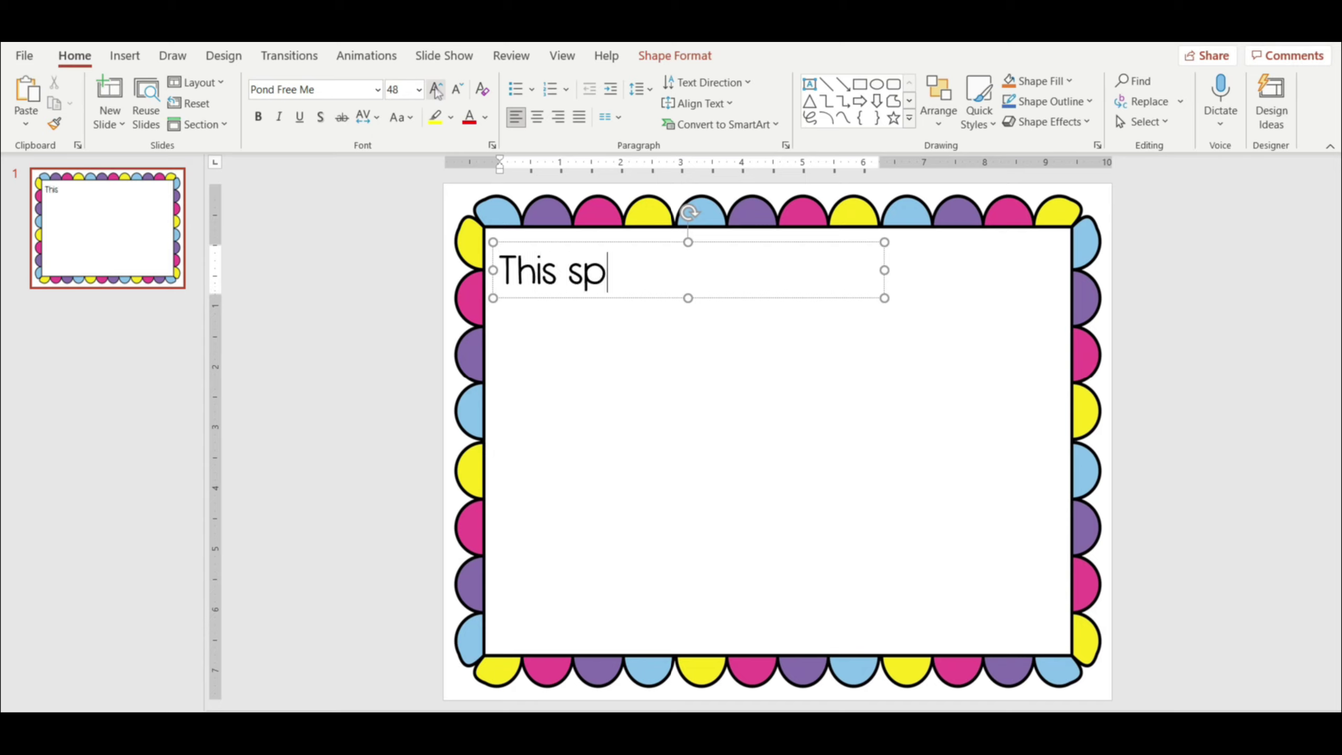
pyautogui.write('ecial award goes to')
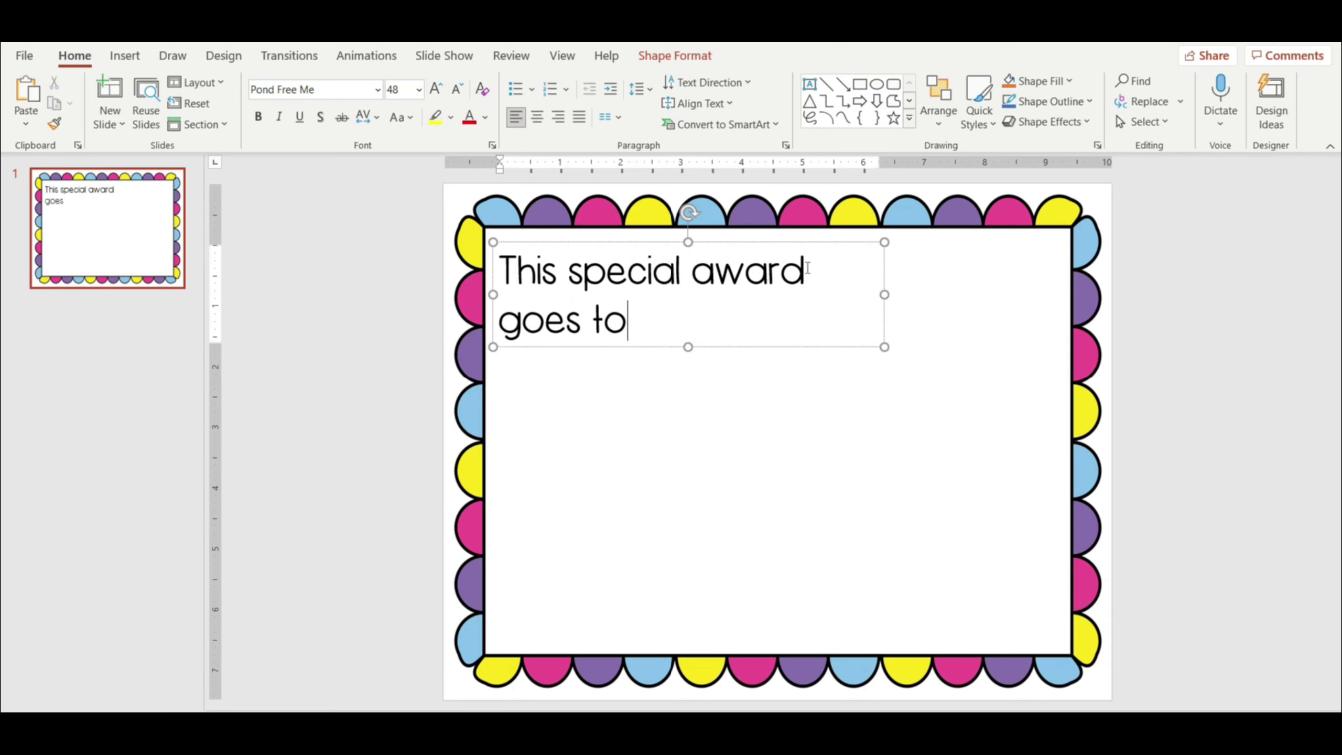
# - Reduce the font size of the award sentence to 40
pyautogui.moveTo(634, 320); pyautogui.dragTo(516, 246)
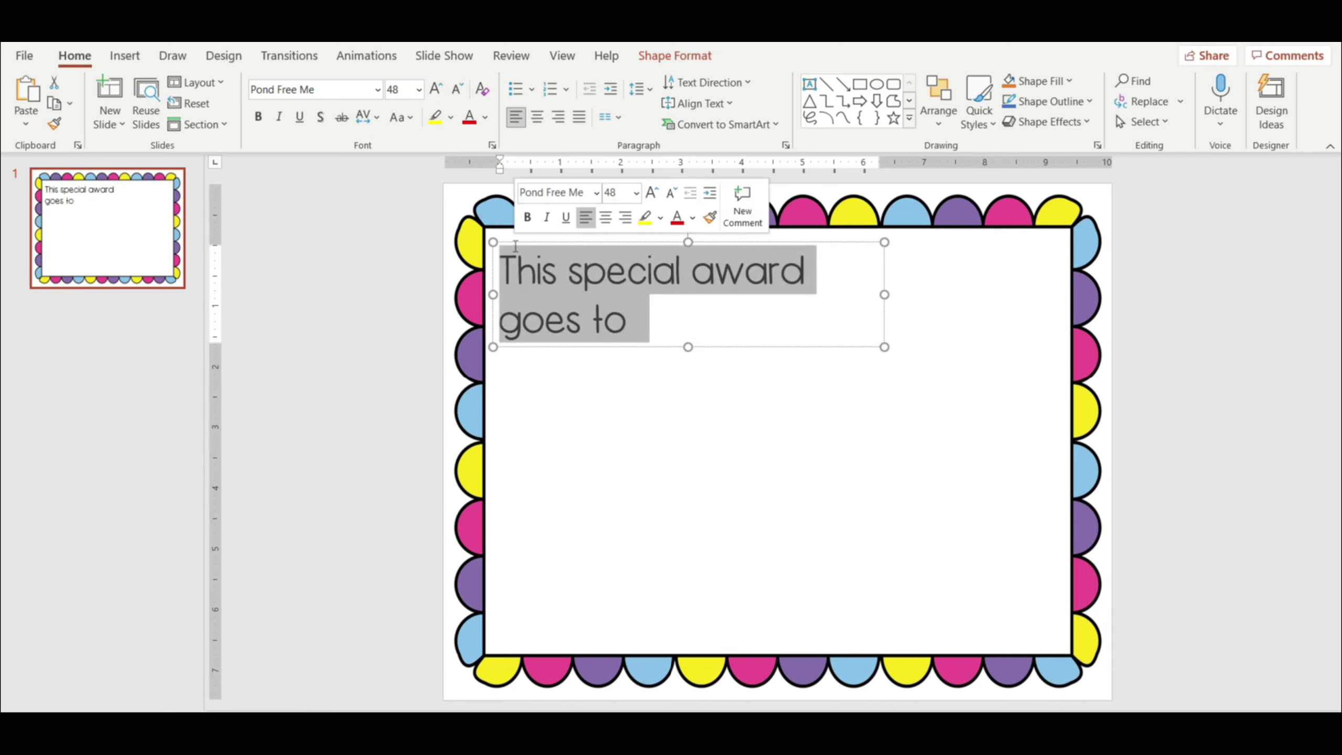
pyautogui.click(457, 88)
pyautogui.click(457, 88)
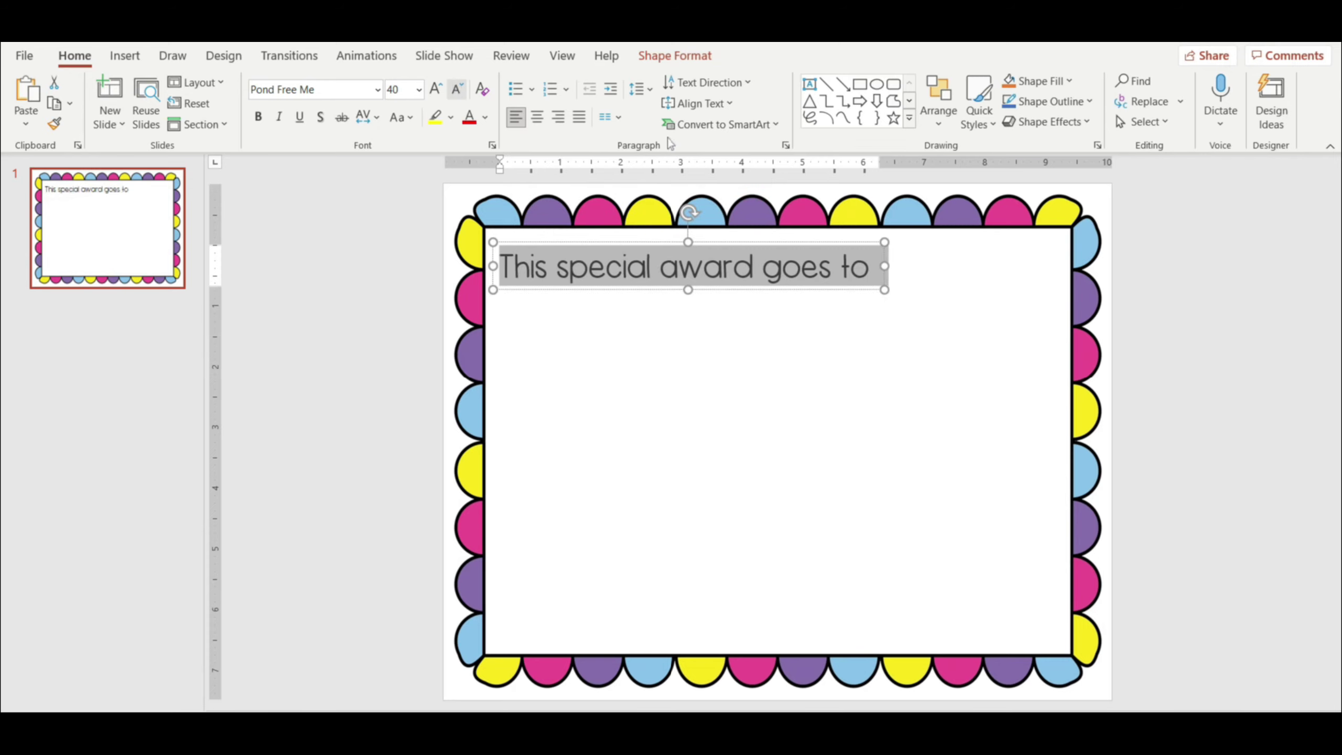
# - Add the recipient's title and surname on a second line and center both lines of text
pyautogui.click(862, 274)
pyautogui.press('Return')
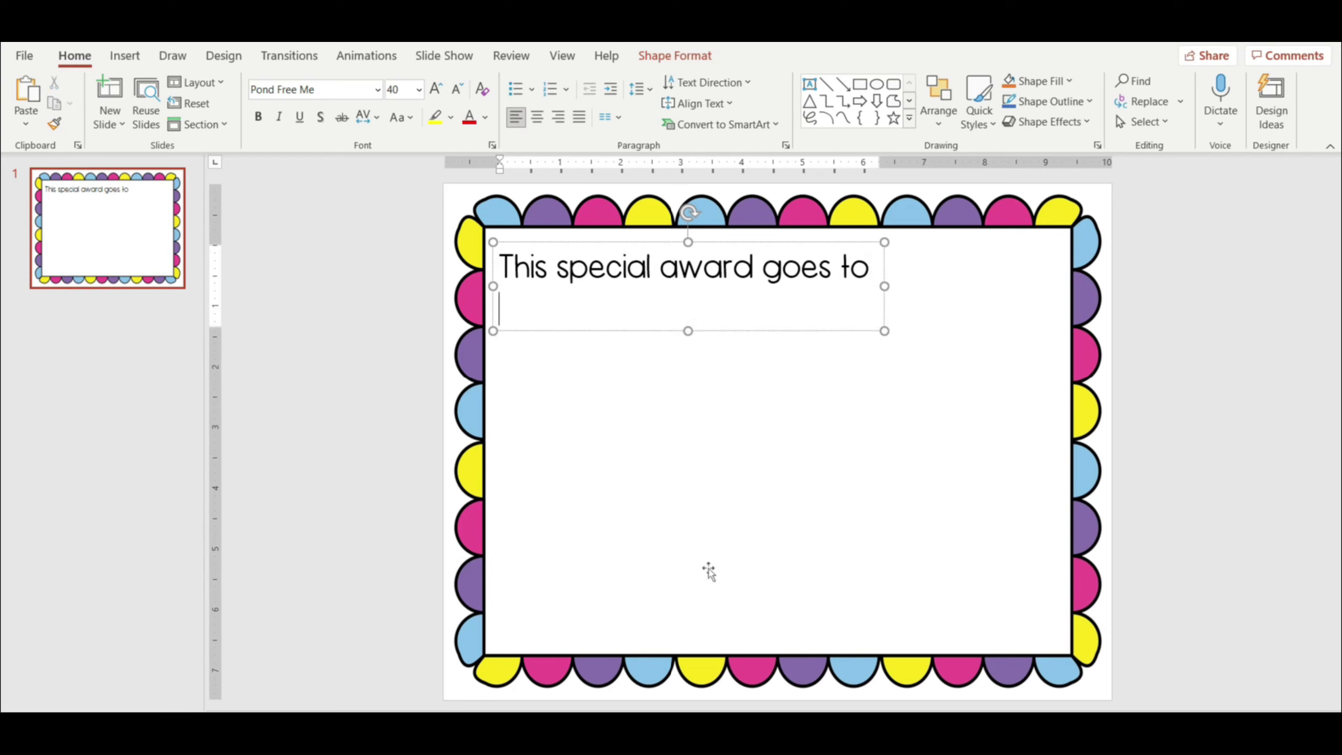
pyautogui.write('Ms. Espinoza')
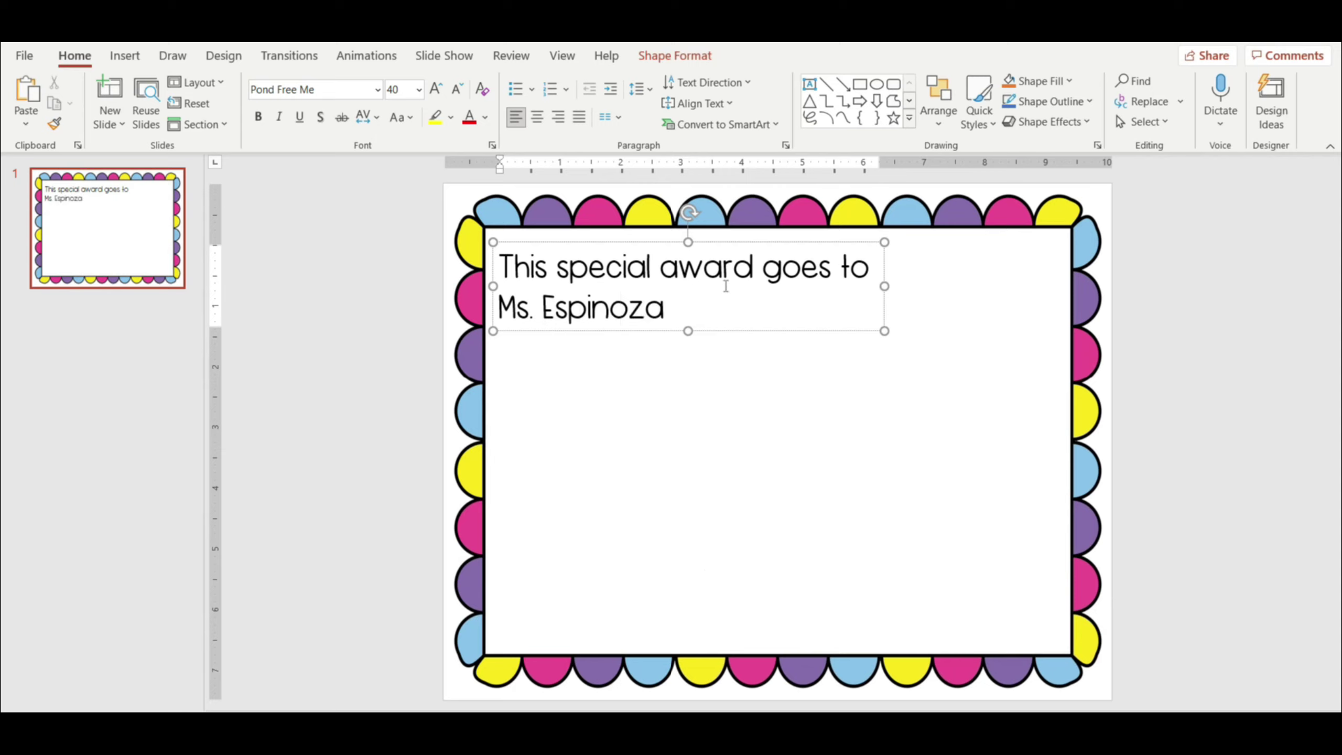
pyautogui.moveTo(499, 264); pyautogui.dragTo(681, 312)
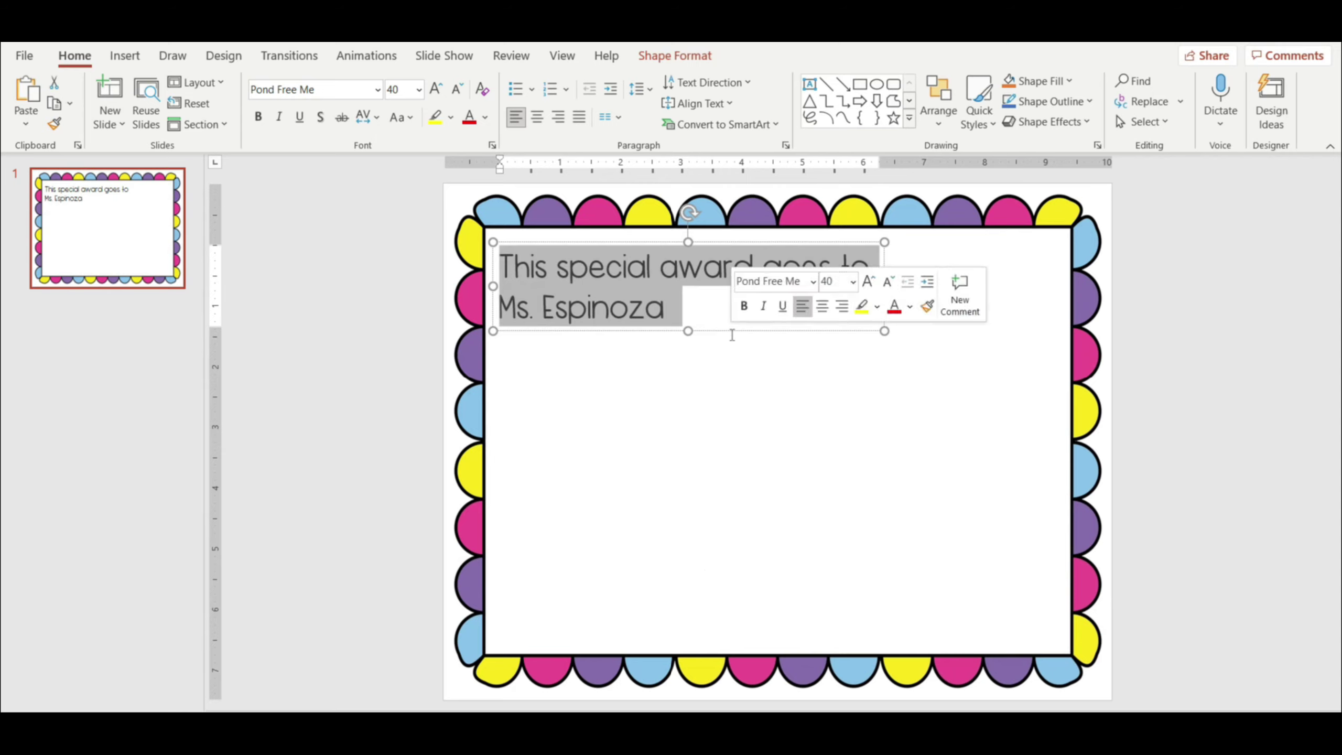
pyautogui.click(538, 116)
# - Change the font of the recipient's name line to KG Red Hands
pyautogui.tripleClick(676, 304)
pyautogui.click(376, 90)
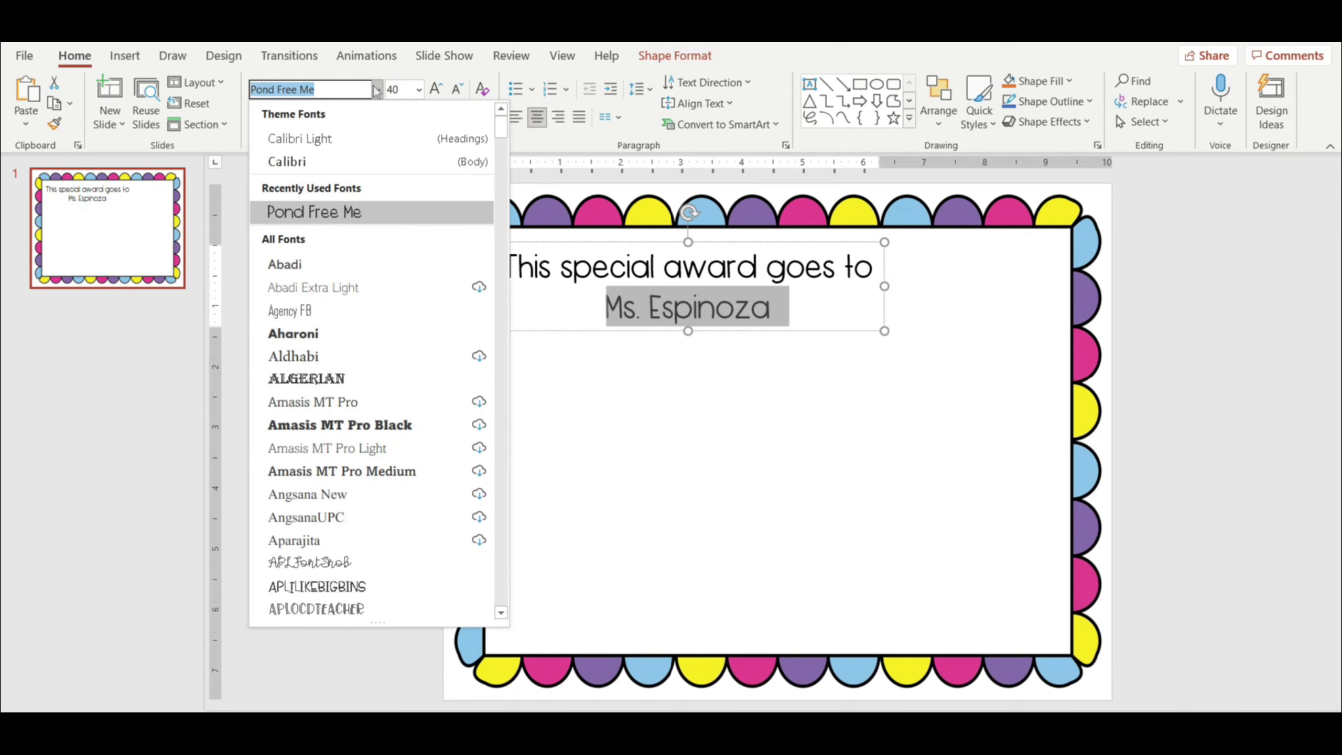
pyautogui.write('KG Red Hands')
pyautogui.press('Return')
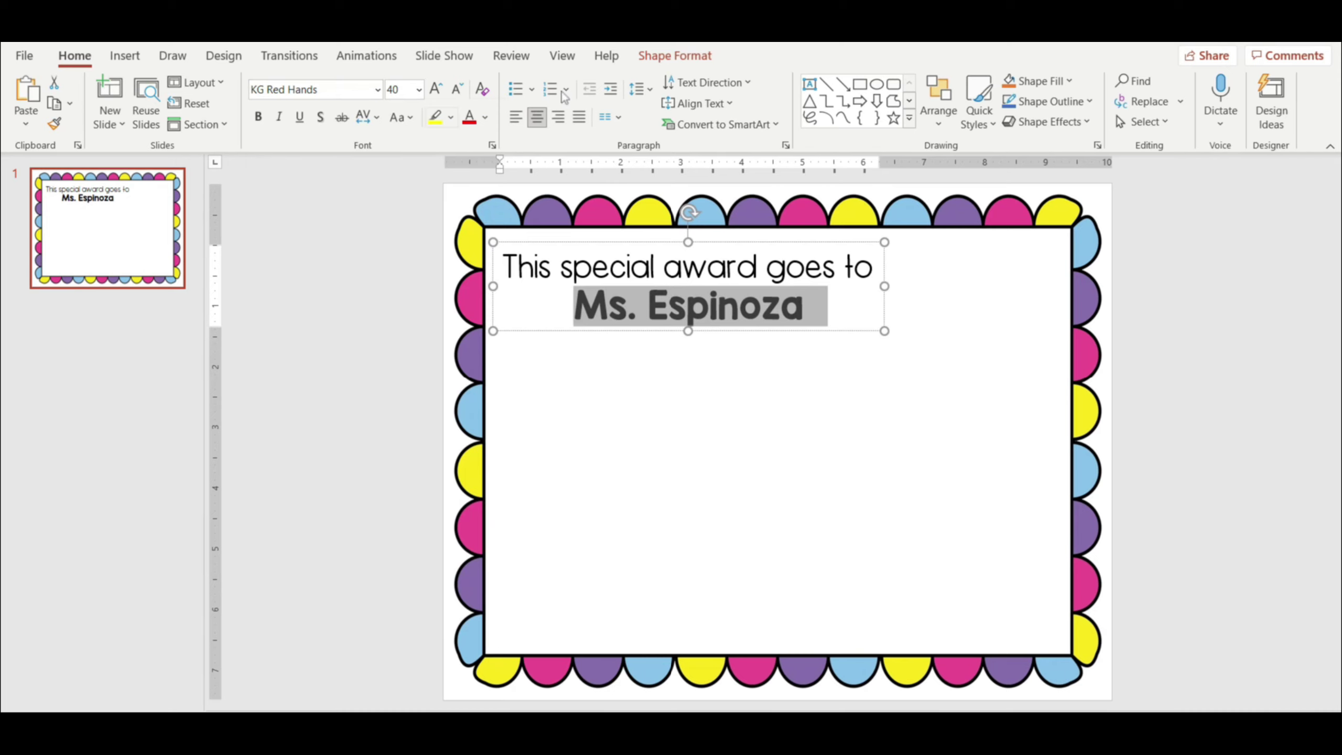
# - Apply the orange outlined WordArt style to the recipient's name and change its text outline to black
pyautogui.click(682, 55)
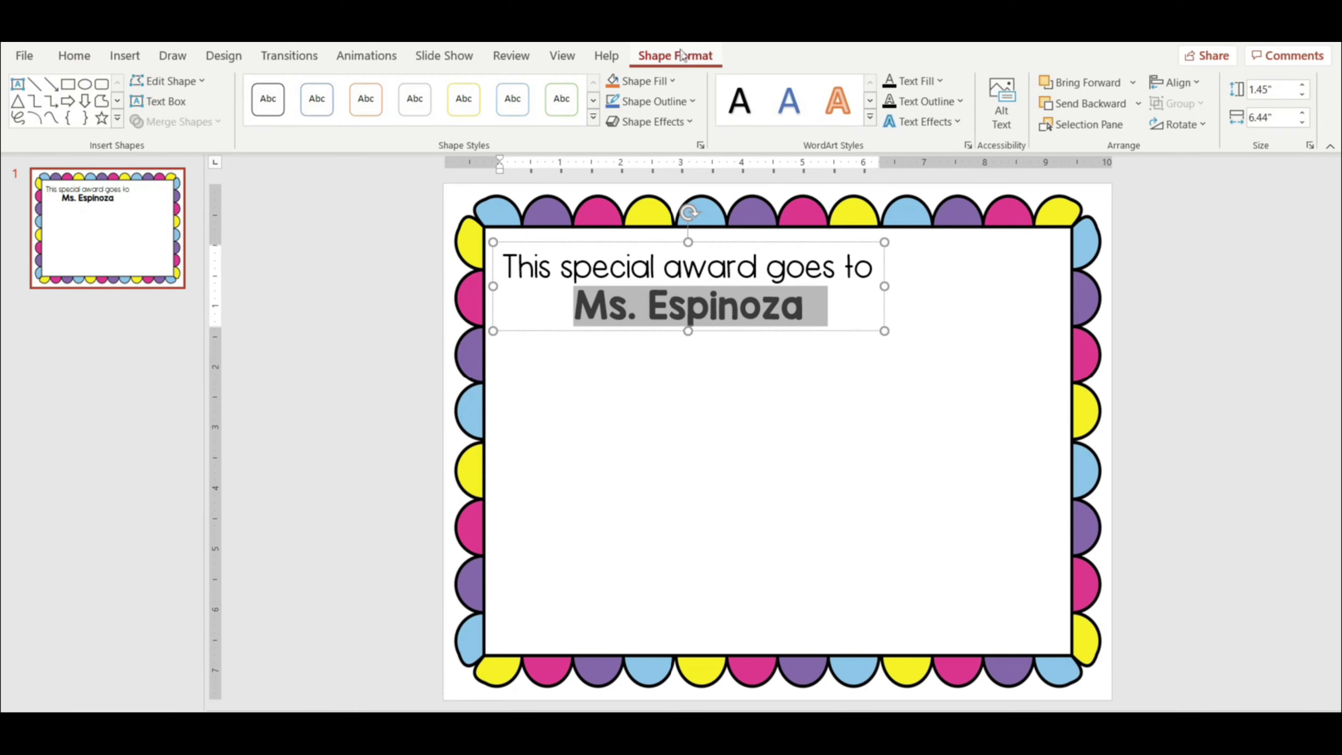
pyautogui.click(838, 104)
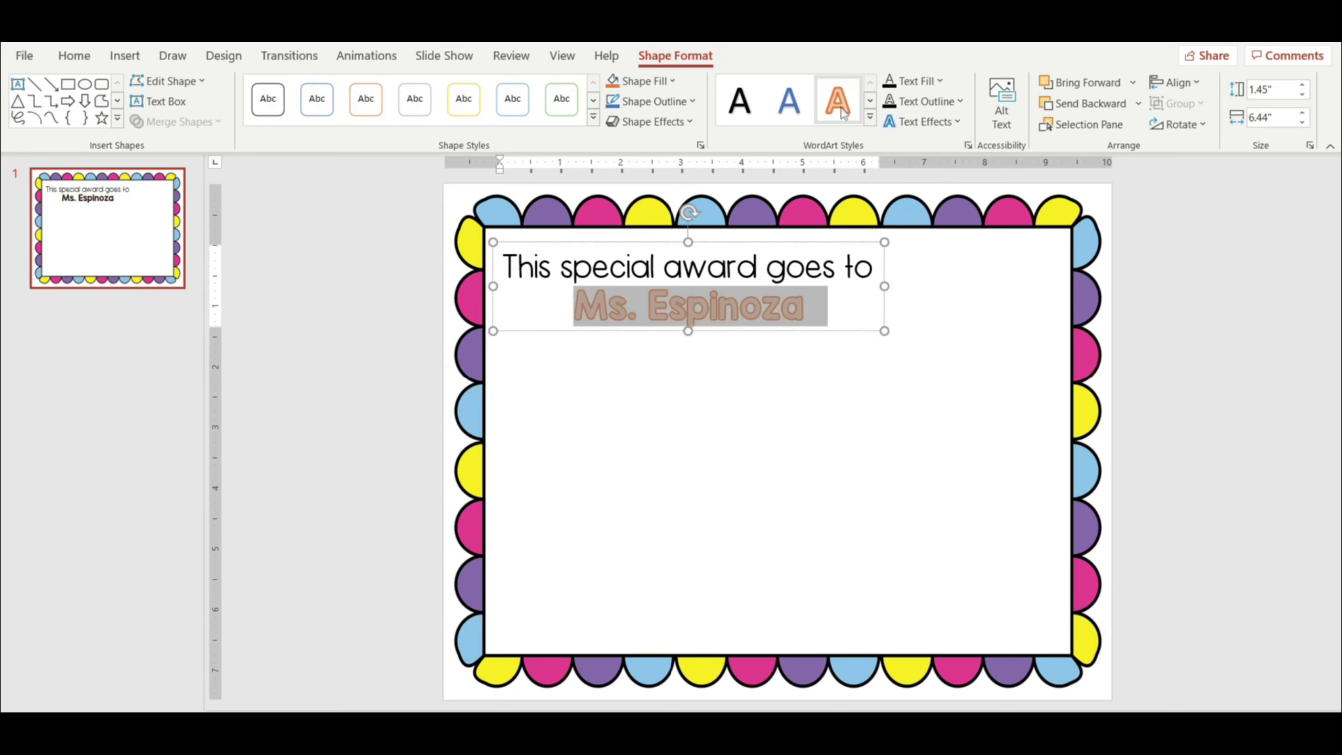
pyautogui.click(946, 103)
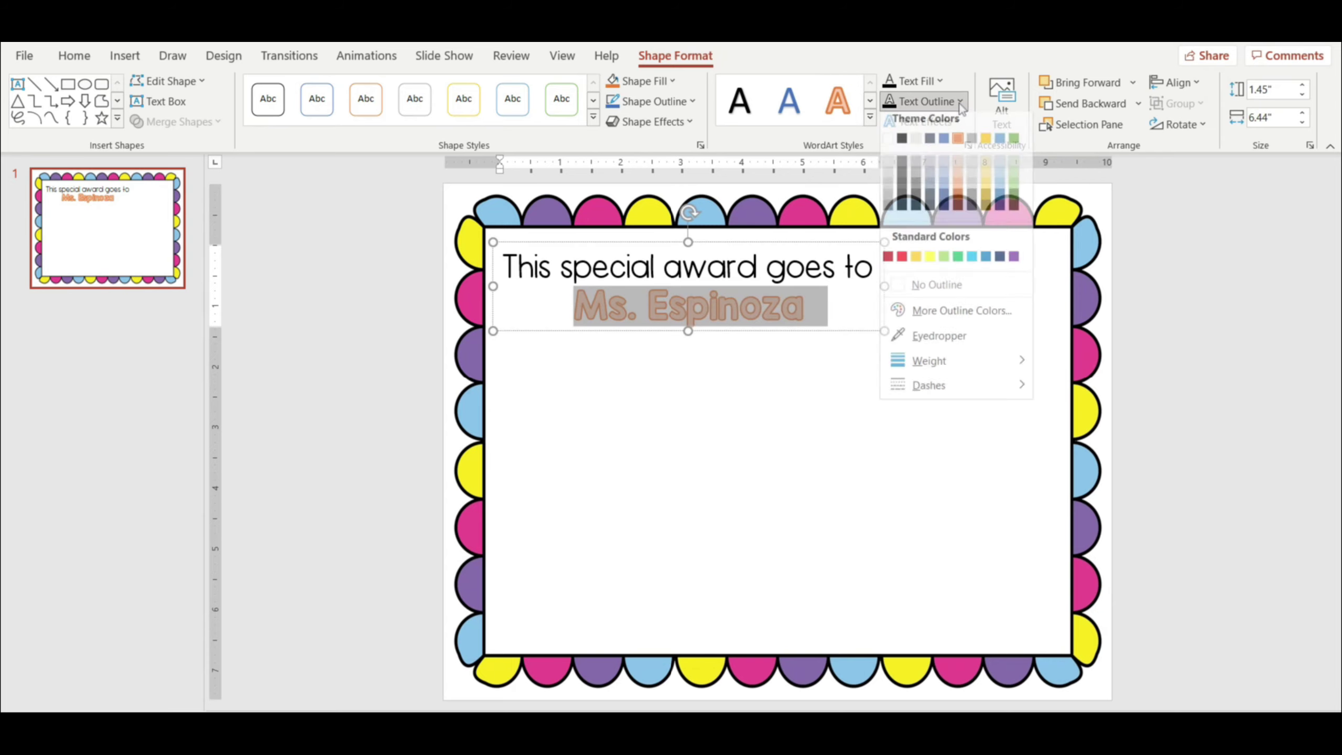
pyautogui.click(902, 147)
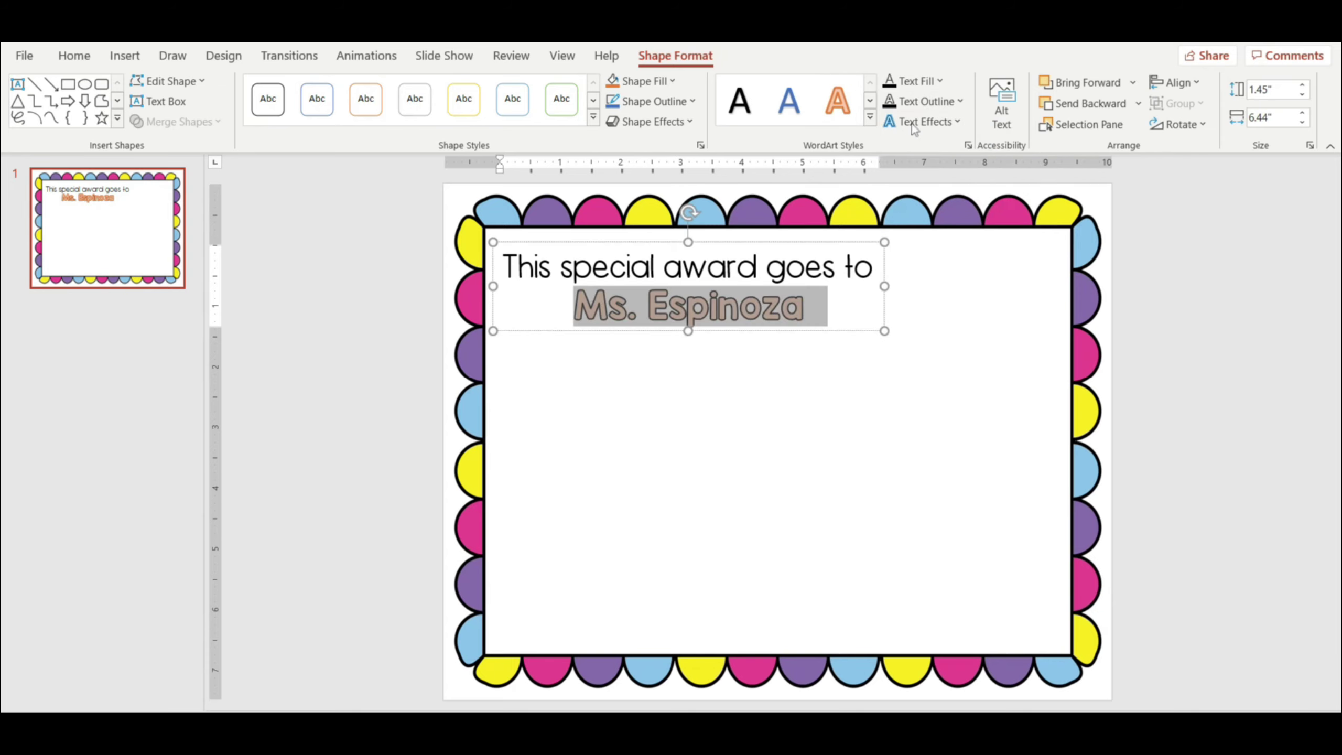
# - Fill the recipient's name with the yellow sampled from a scallop of the frame using the Eyedropper
pyautogui.click(942, 81)
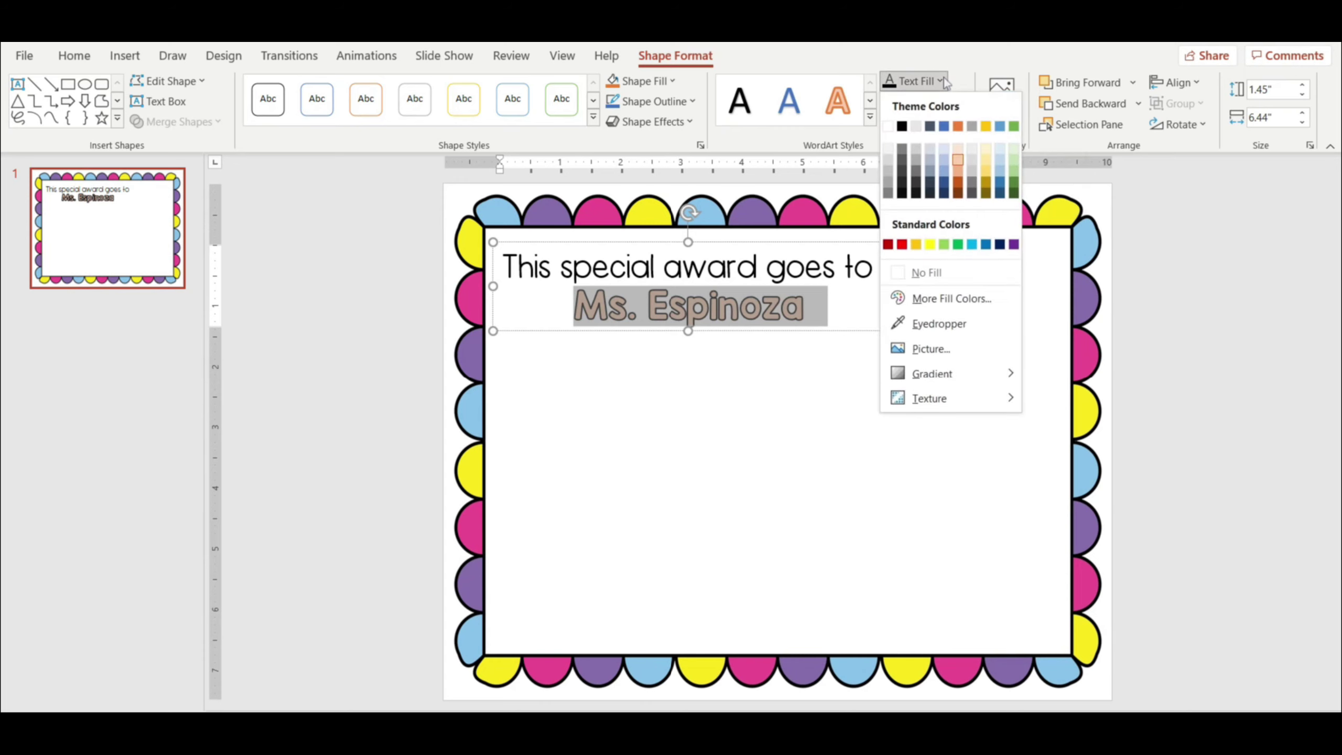
pyautogui.click(931, 324)
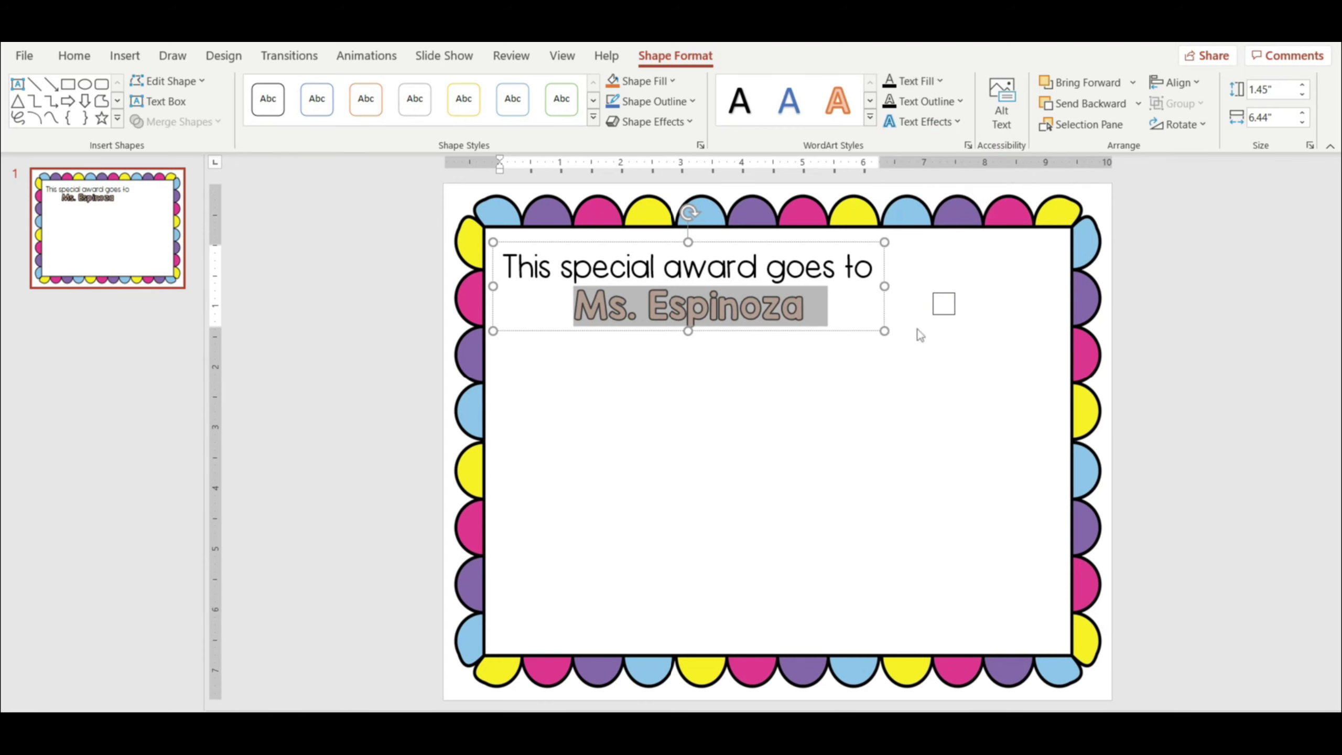
pyautogui.click(855, 214)
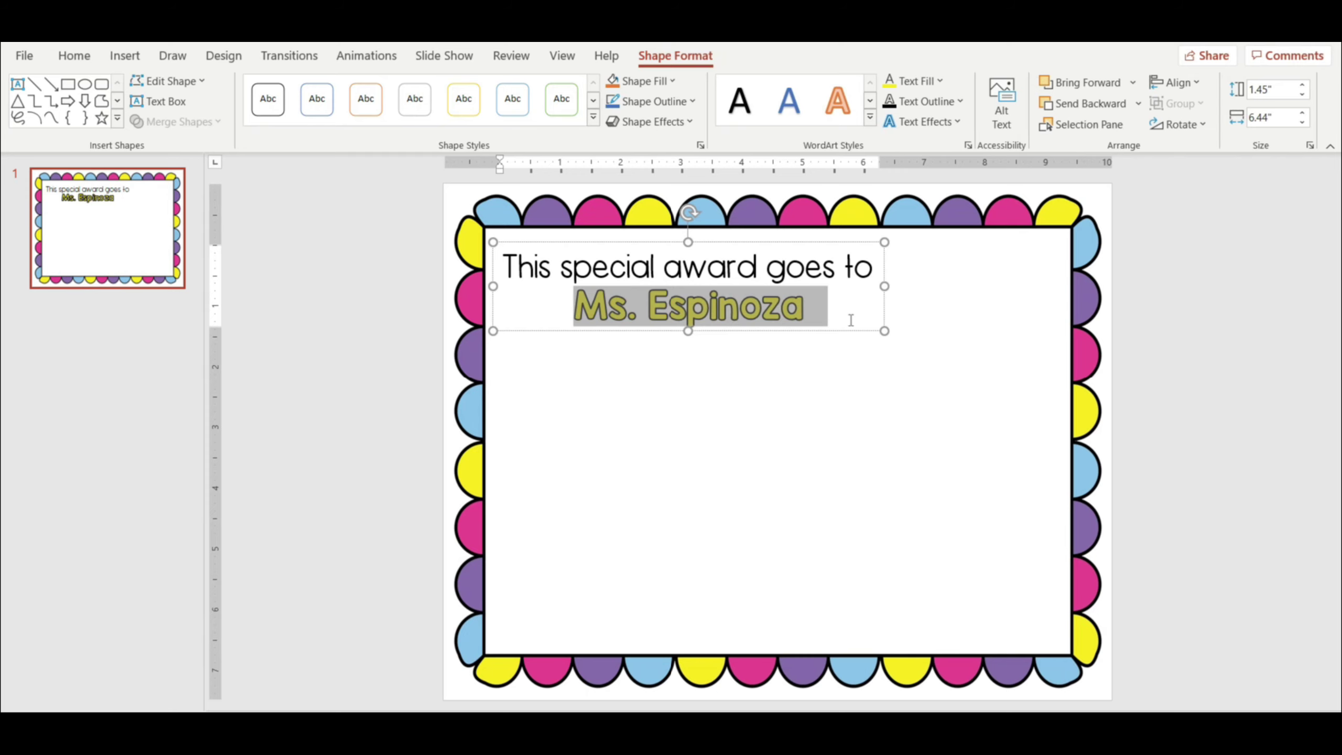
# - Increase the font size of the recipient's name to 54
pyautogui.click(73, 55)
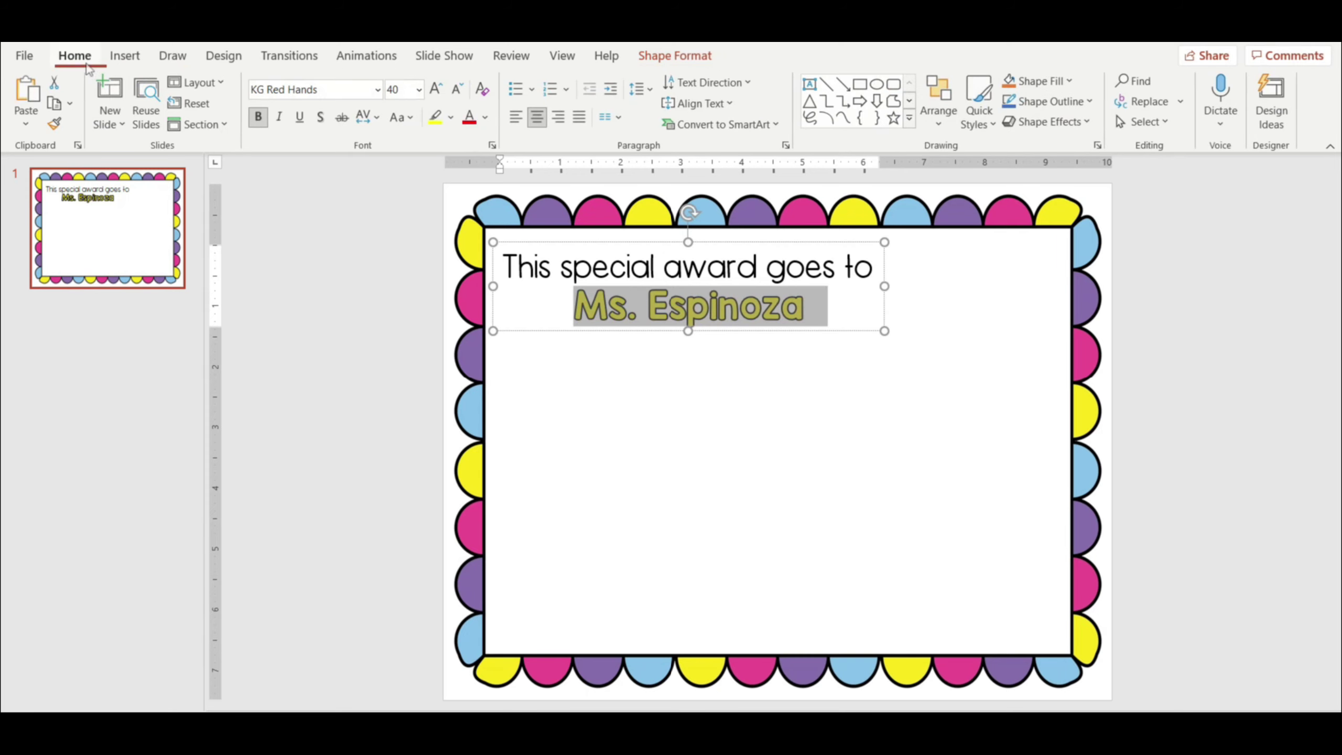
pyautogui.click(435, 90)
pyautogui.click(435, 90)
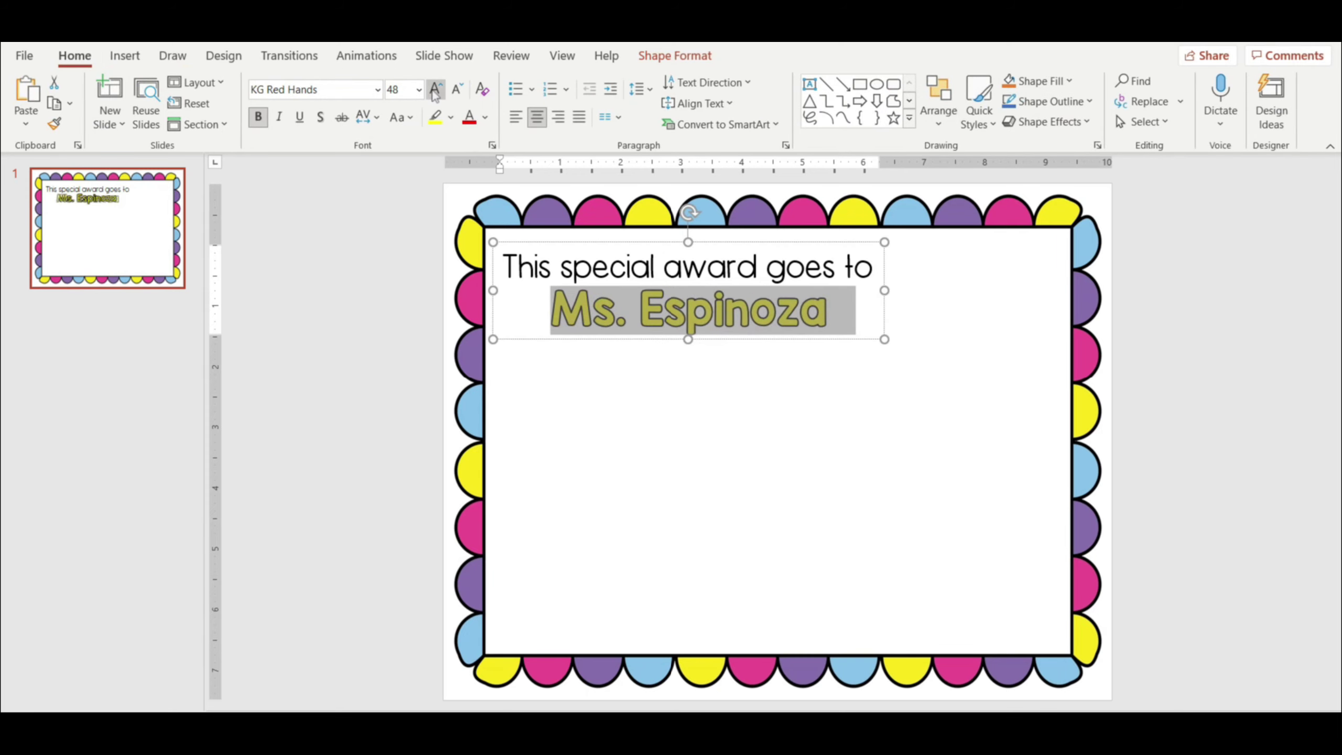
pyautogui.click(434, 90)
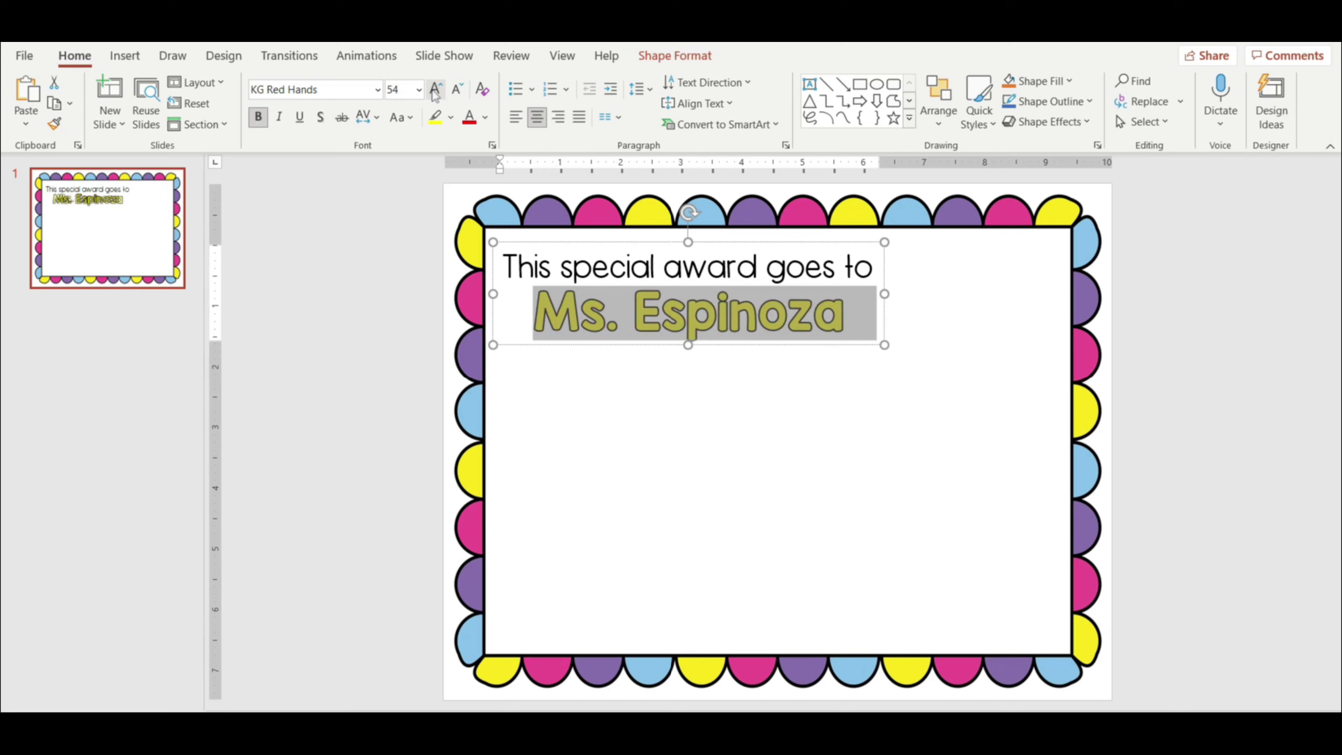
# - Copy the word "special" from the first line and paste it below the recipient's name, keeping its source formatting
pyautogui.click(841, 321)
pyautogui.doubleClick(608, 267)
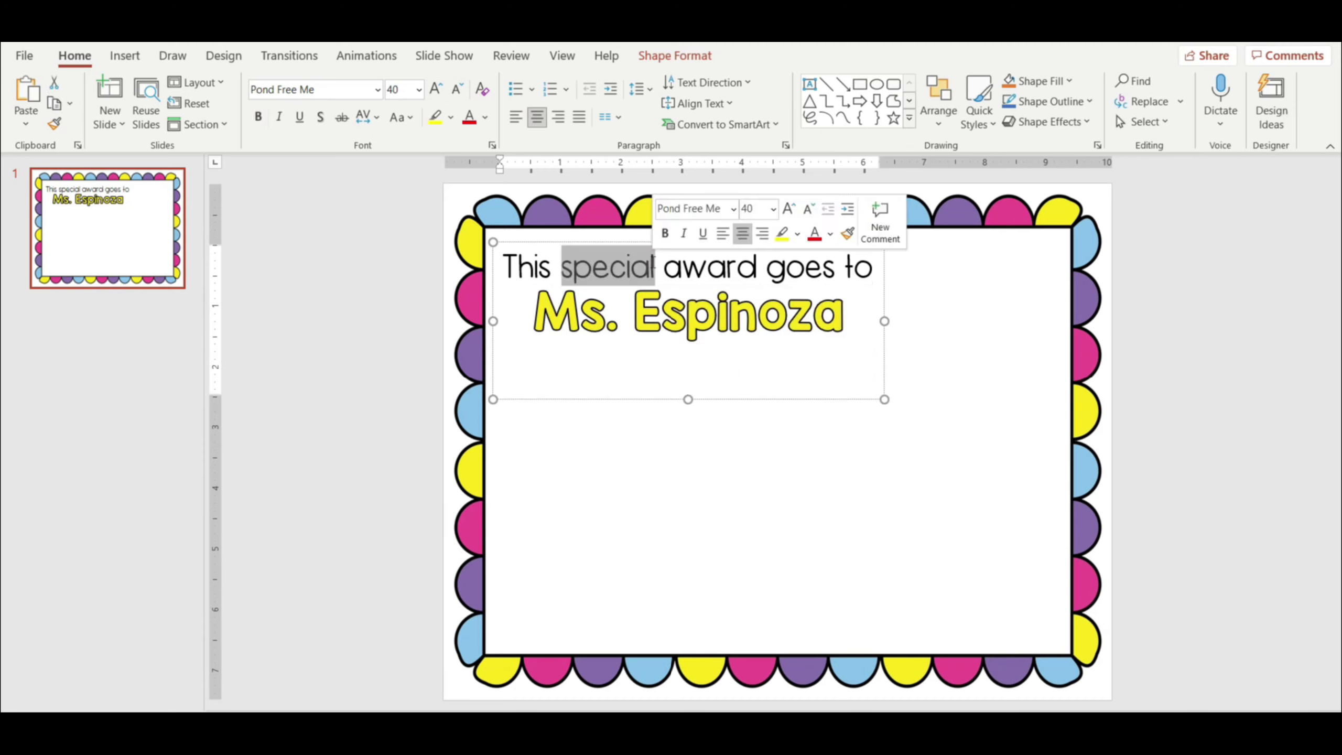
pyautogui.rightClick(656, 253)
pyautogui.click(675, 292)
pyautogui.click(688, 360)
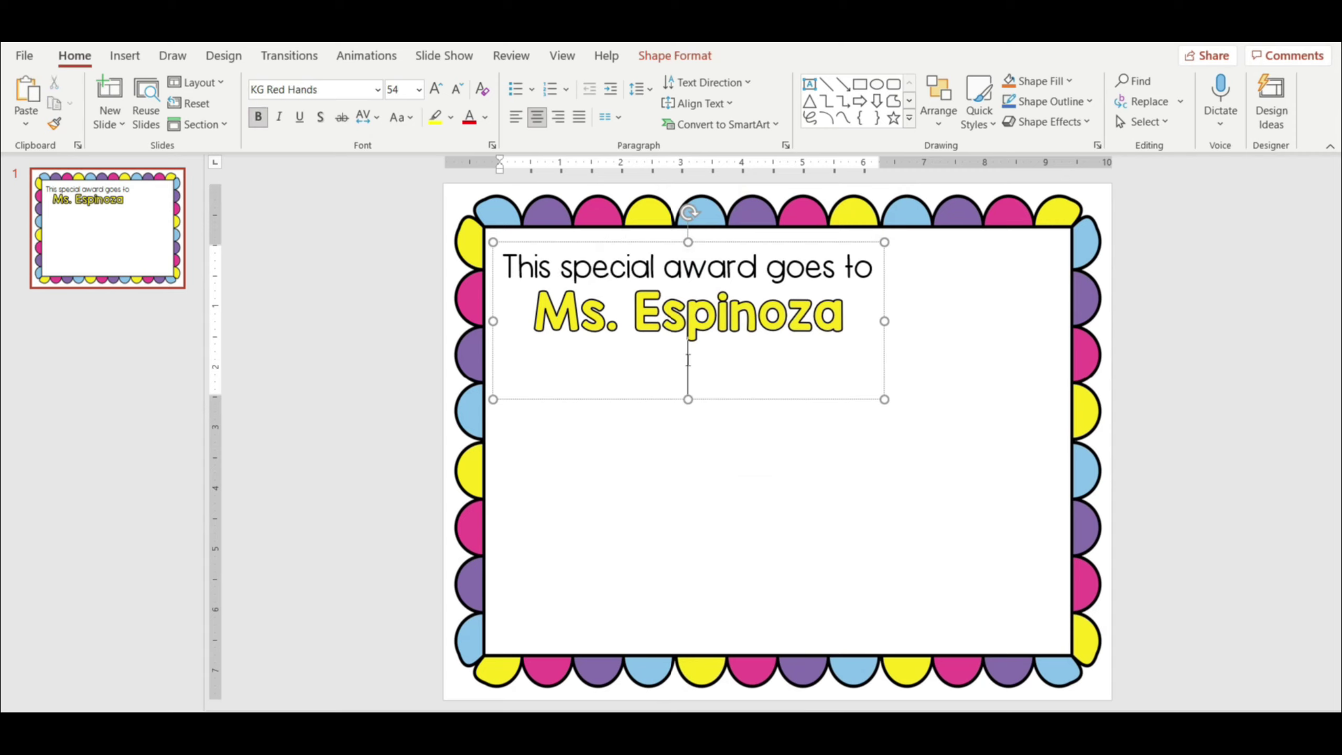
pyautogui.rightClick(688, 359)
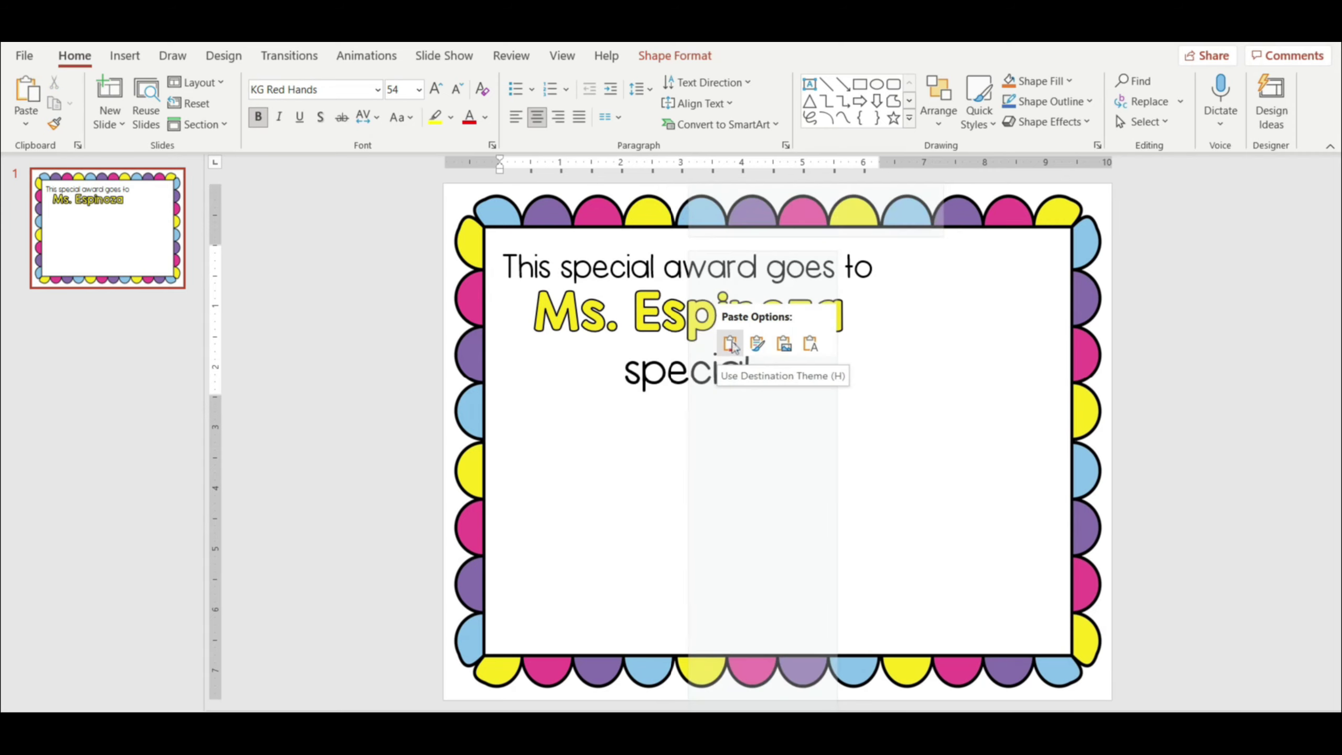
pyautogui.click(760, 347)
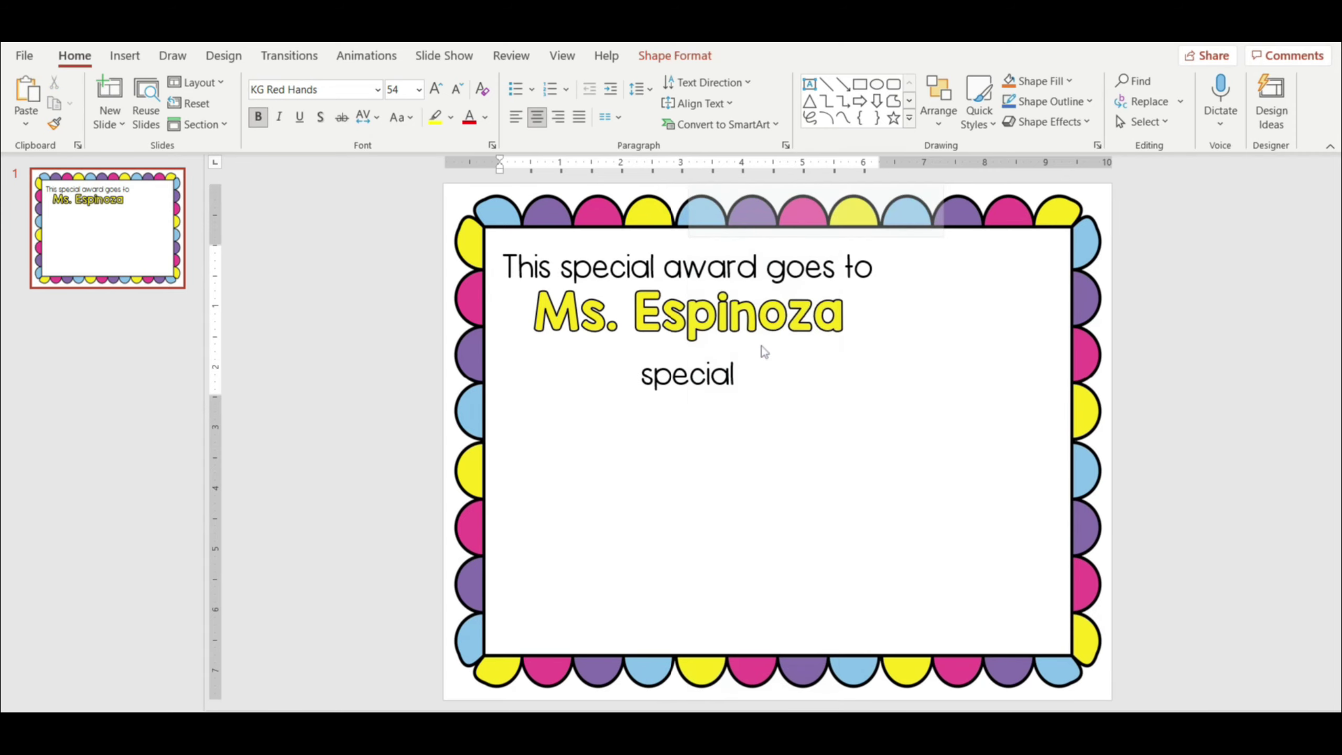
# - Replace the pasted word under the recipient's name with "for being a" in lowercase
pyautogui.doubleClick(685, 382)
pyautogui.write('For being')
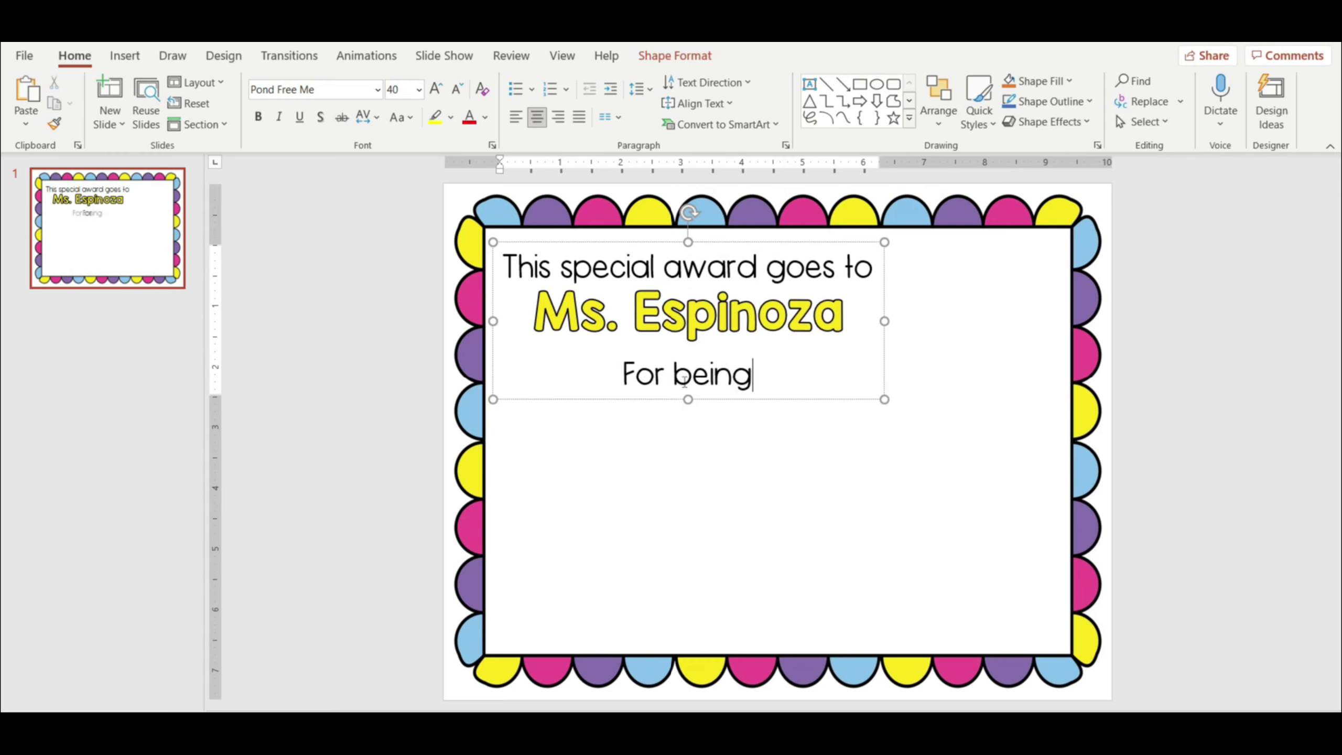
pyautogui.click(635, 365)
pyautogui.press('BackSpace')
pyautogui.write('g')
pyautogui.press('BackSpace')
pyautogui.write('f')
pyautogui.write('a')
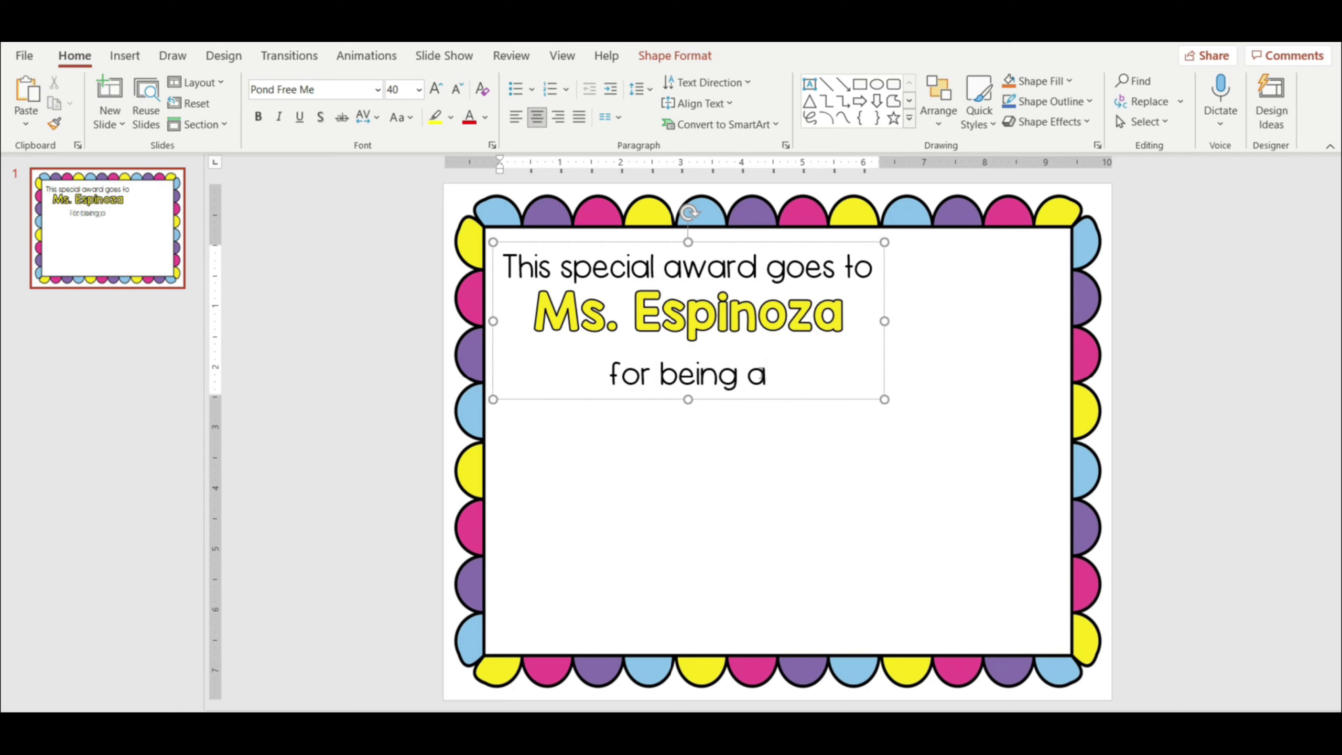
# - Paste a copy of the recipient's name line on a new line below "for being a", keeping the source formatting
pyautogui.press('Return')
pyautogui.click(663, 312)
pyautogui.tripleClick(668, 312)
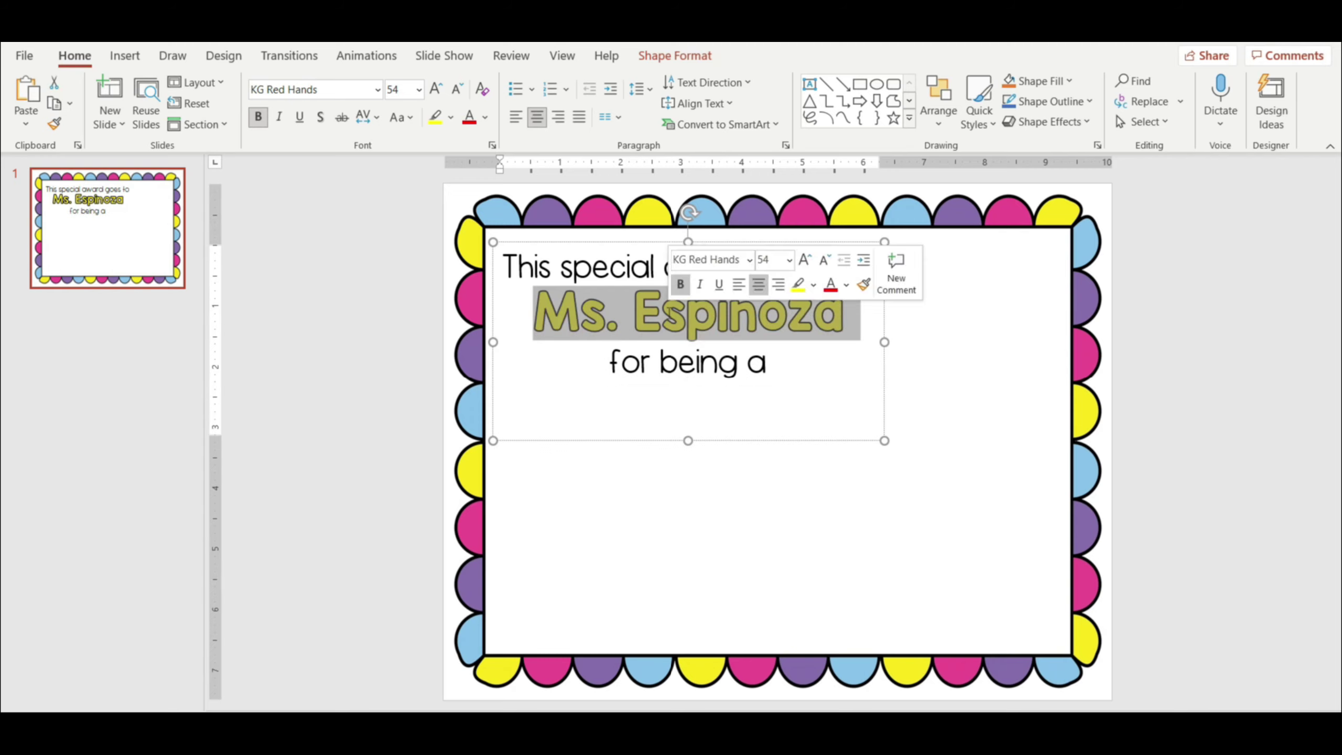
pyautogui.rightClick(669, 313)
pyautogui.click(692, 292)
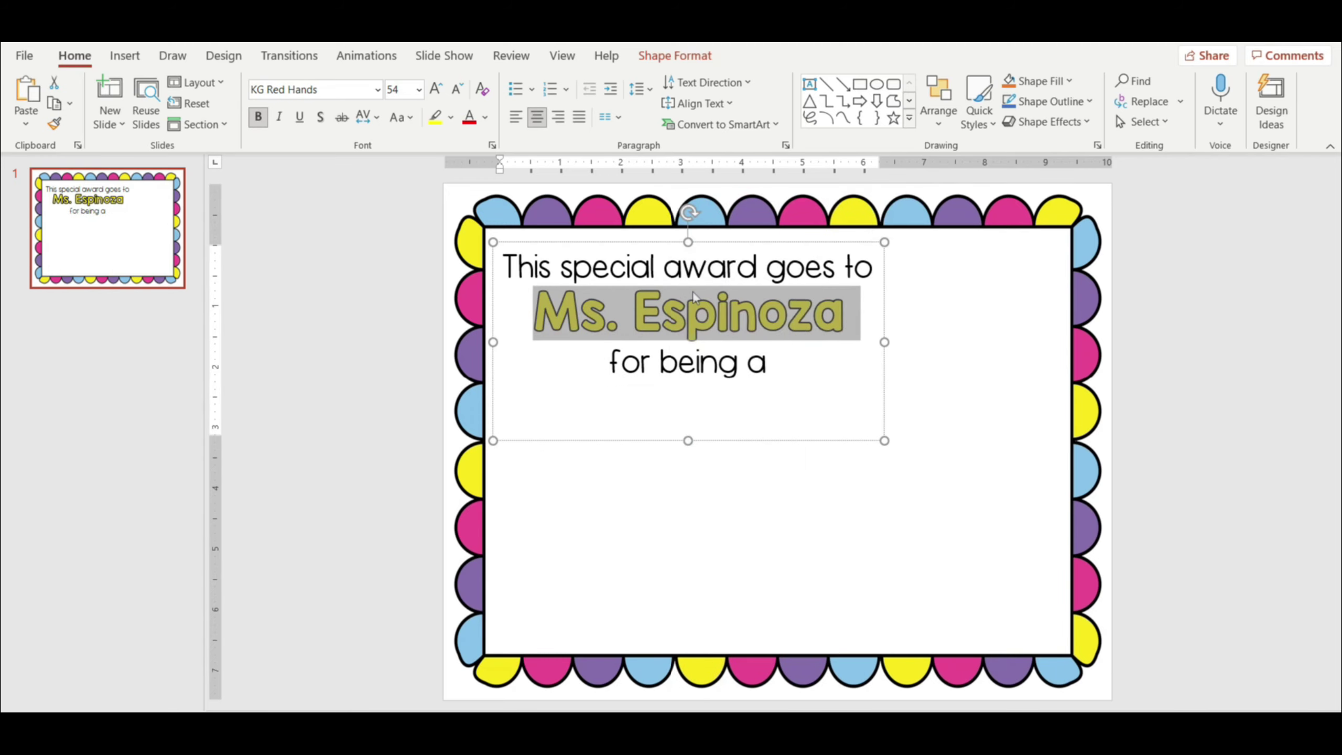
pyautogui.click(686, 395)
pyautogui.rightClick(686, 396)
pyautogui.click(759, 354)
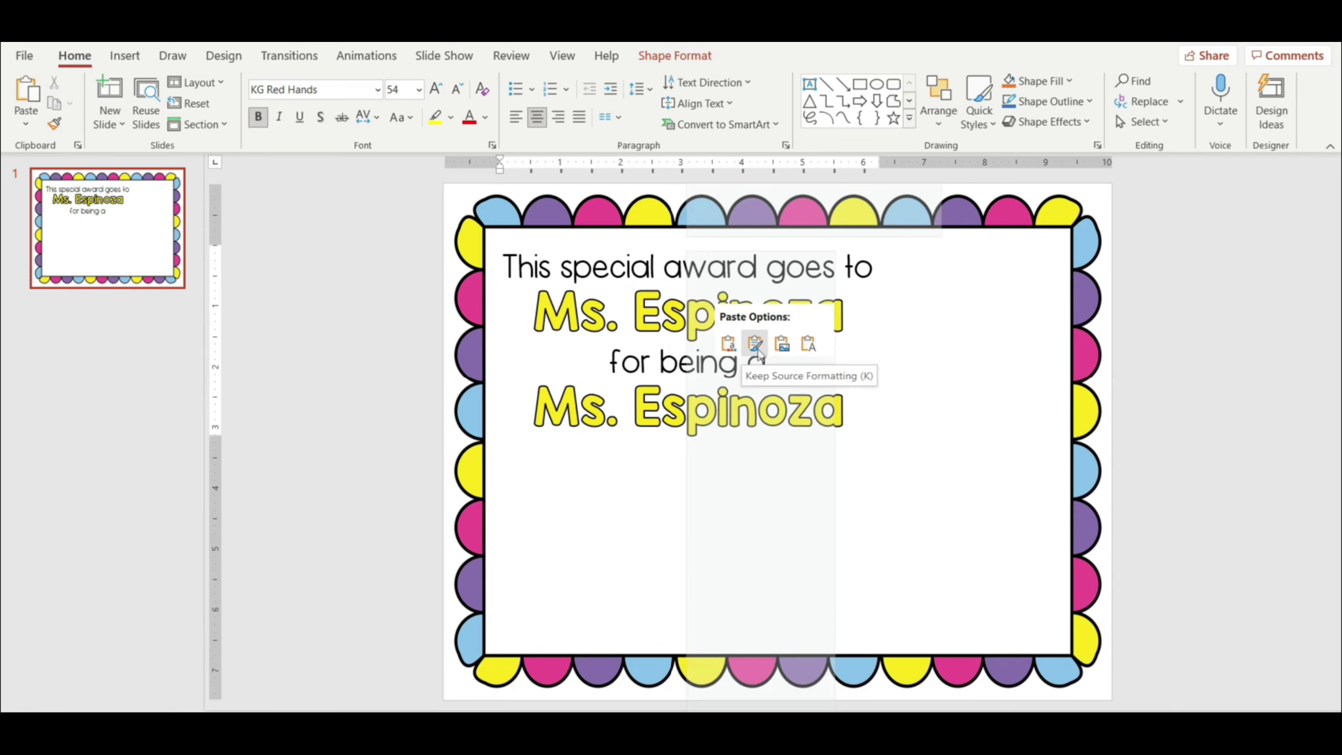
pyautogui.click(759, 354)
# - Replace the duplicated name line with "SUPER" and "SPELLER!" on two separate lines
pyautogui.doubleClick(711, 412)
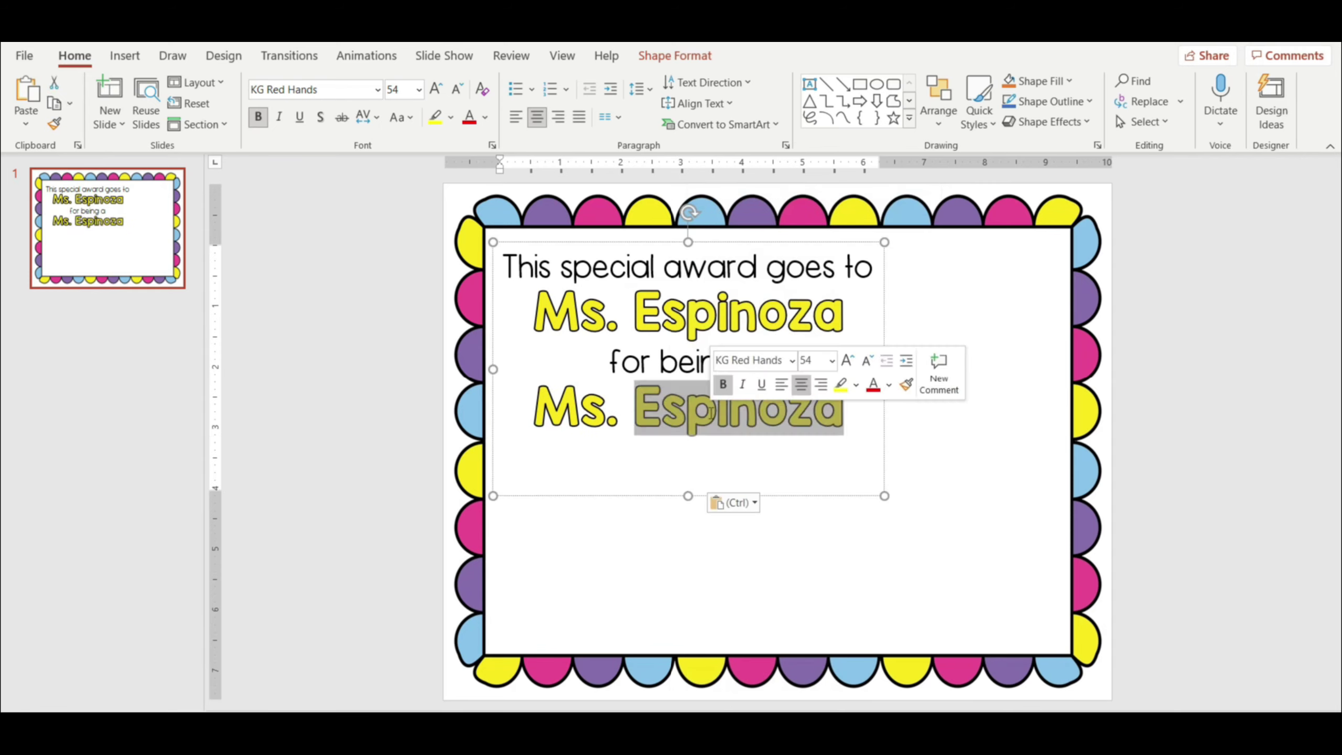
pyautogui.tripleClick(711, 412)
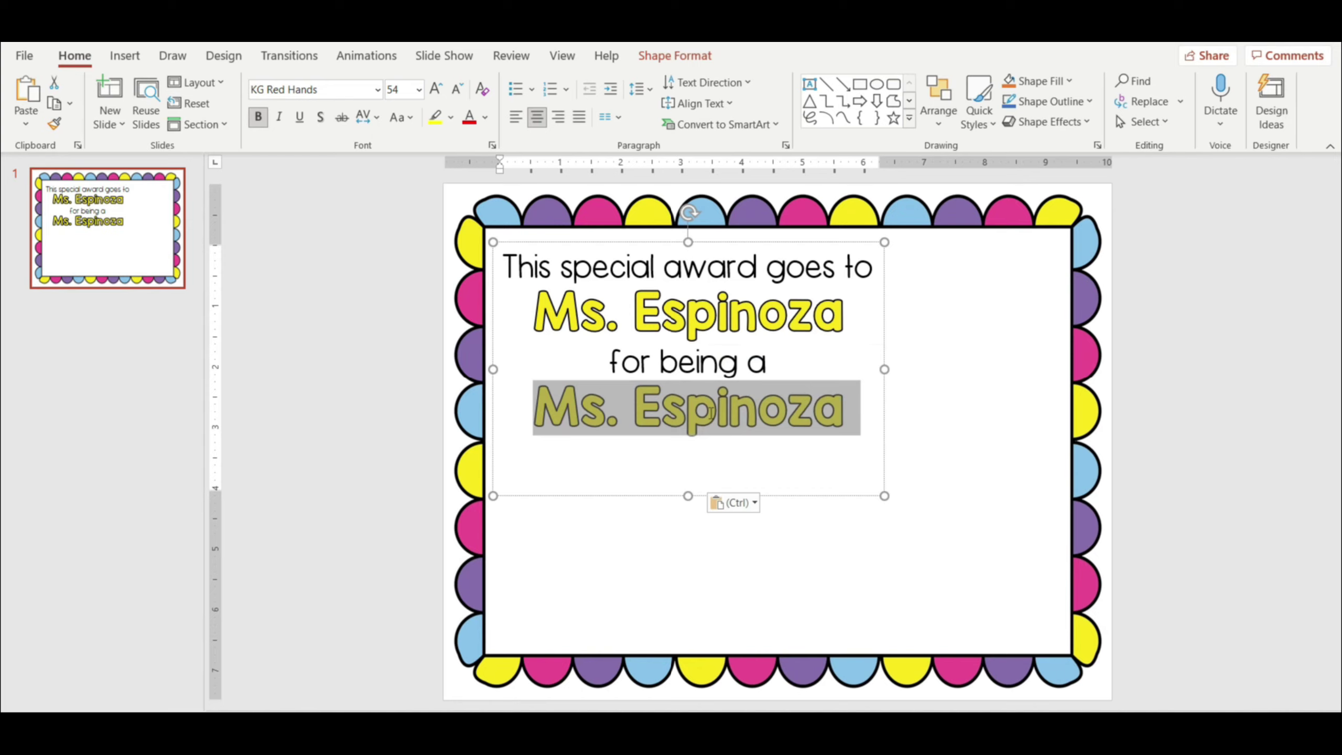
pyautogui.write('SUPER')
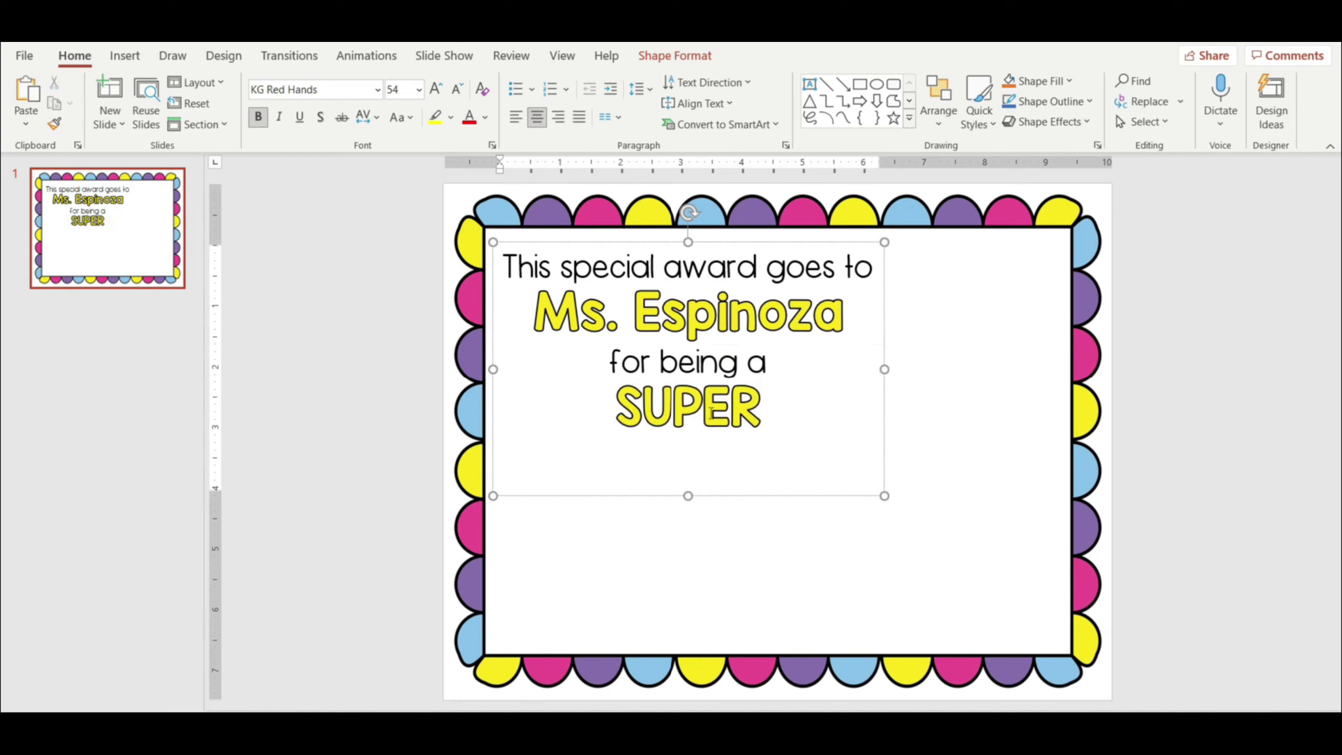
pyautogui.press('Return')
pyautogui.write('SPELL')
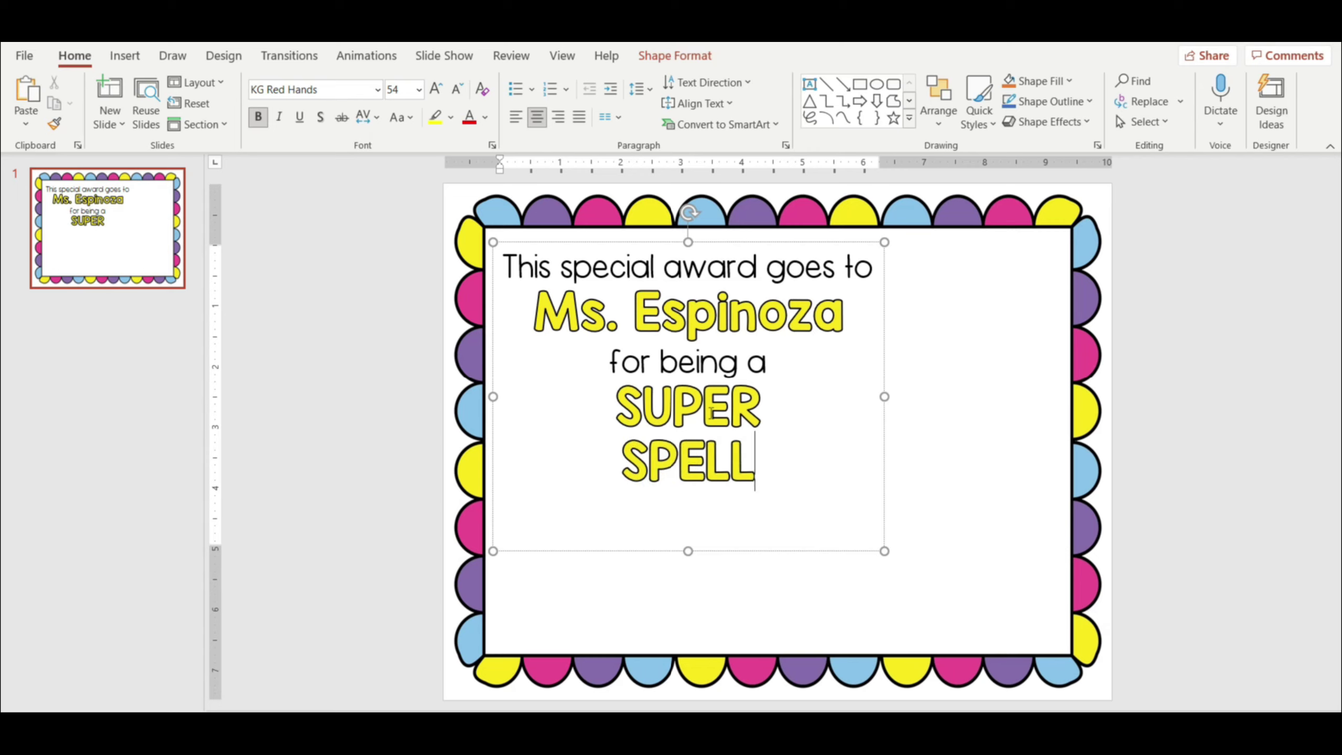
pyautogui.write('ER!')
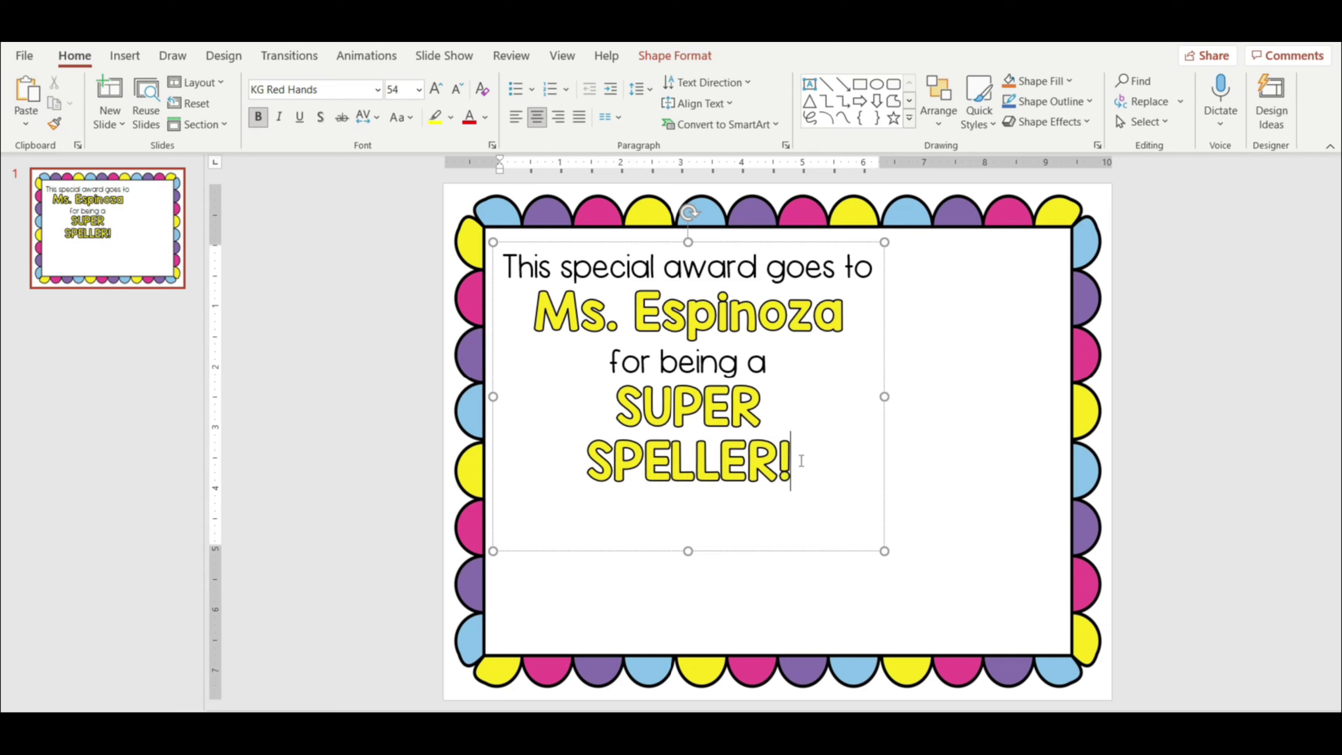
# - Fill the "SUPER SPELLER!" lines with the light blue sampled from a scallop of the frame using the Eyedropper
pyautogui.tripleClick(664, 463)
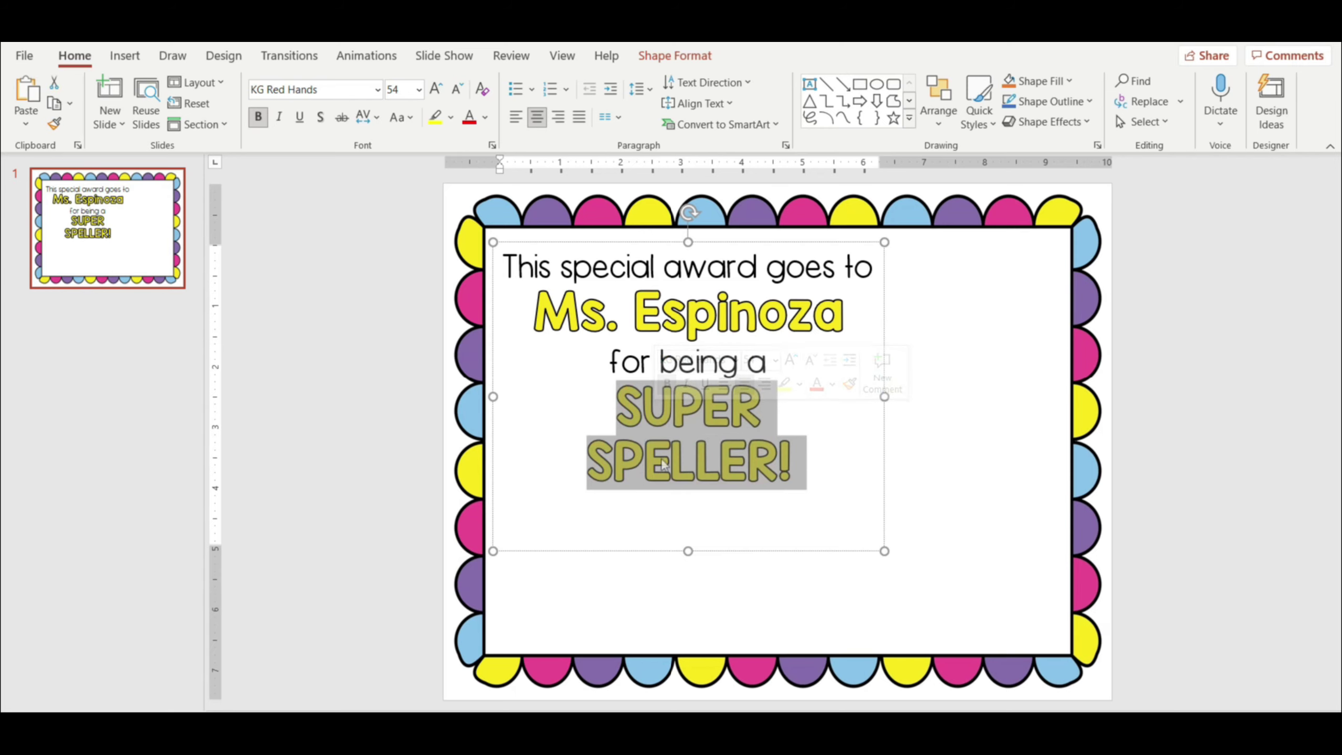
pyautogui.click(703, 56)
pyautogui.click(942, 81)
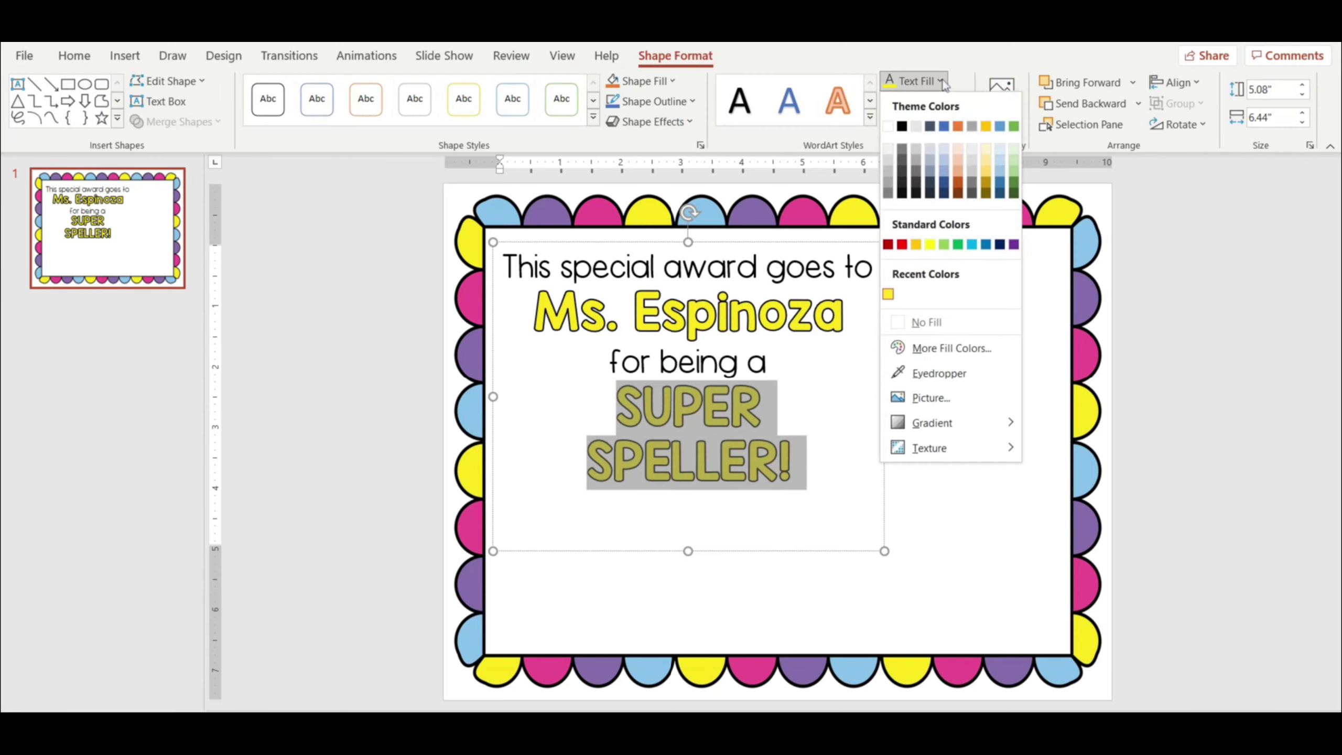
pyautogui.click(939, 373)
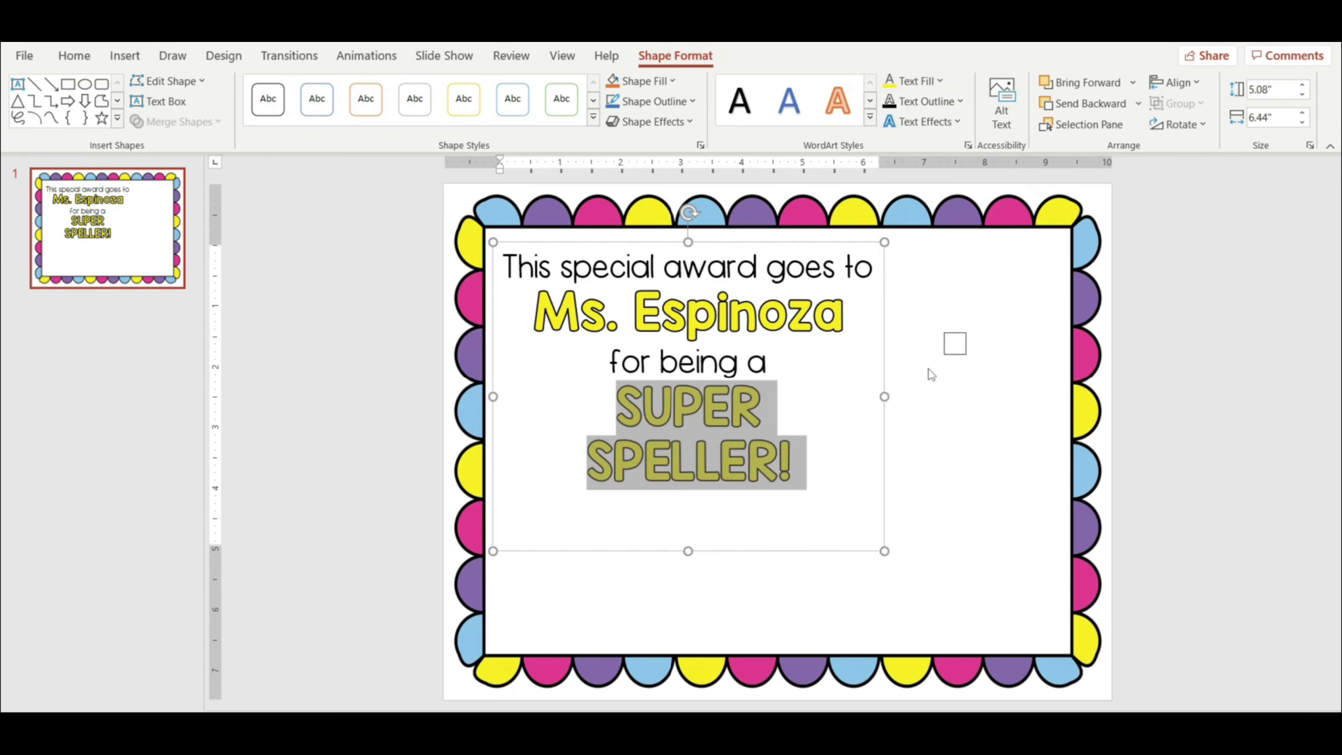
pyautogui.click(718, 212)
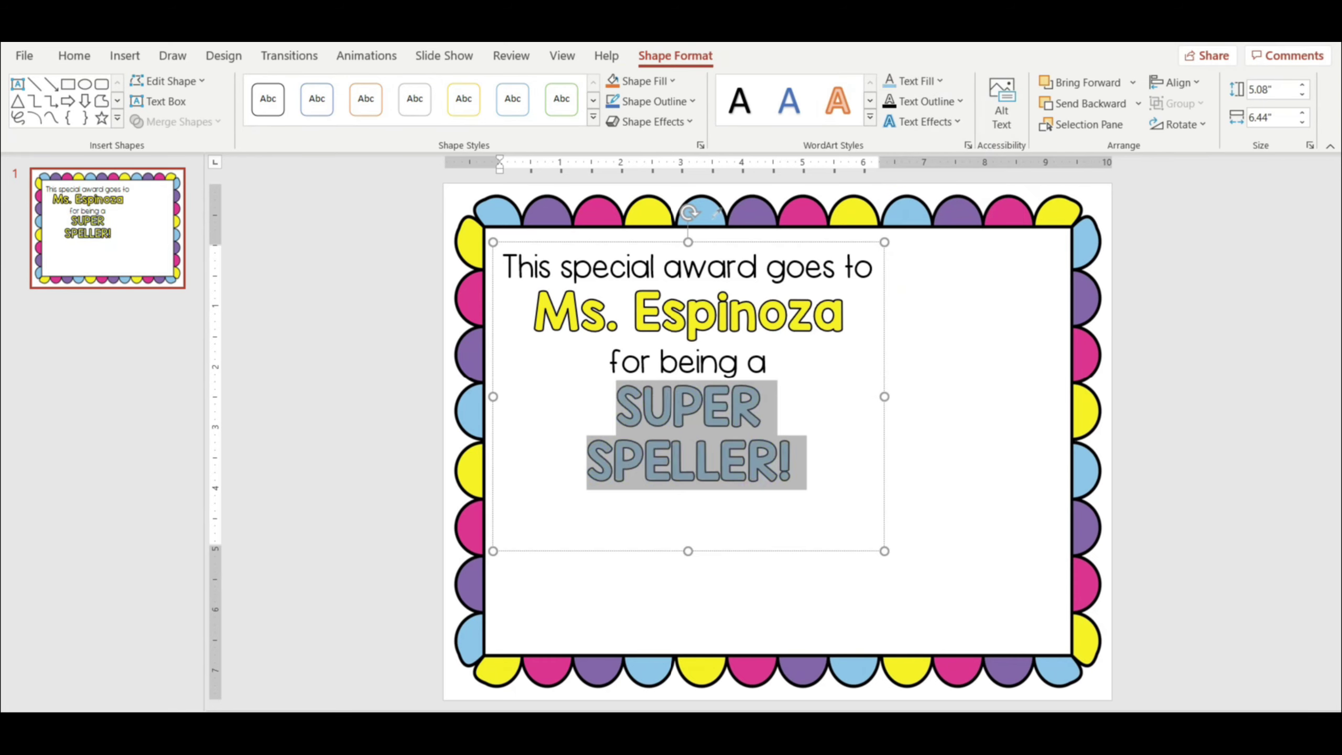
# - Change the text fill of "SUPER SPELLER!" to a paler blue from the standard color palette
pyautogui.click(942, 81)
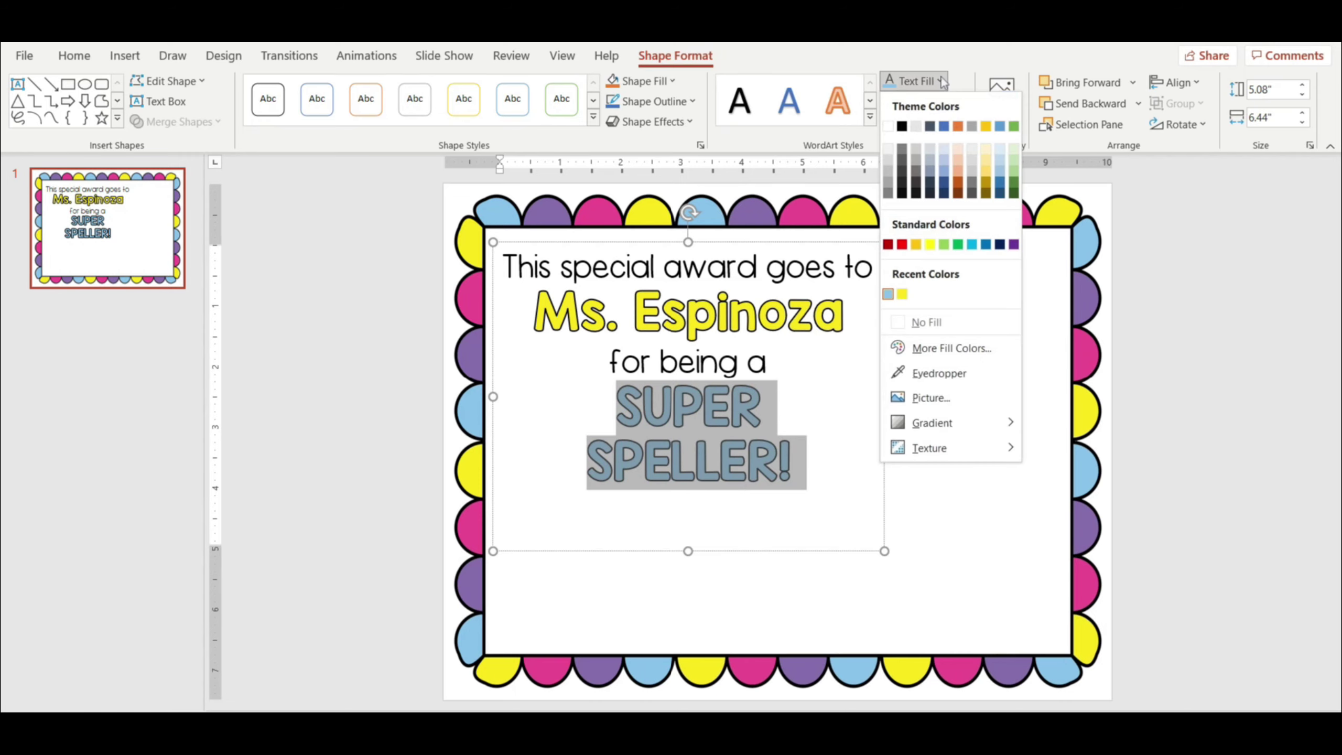
pyautogui.click(927, 353)
pyautogui.click(582, 256)
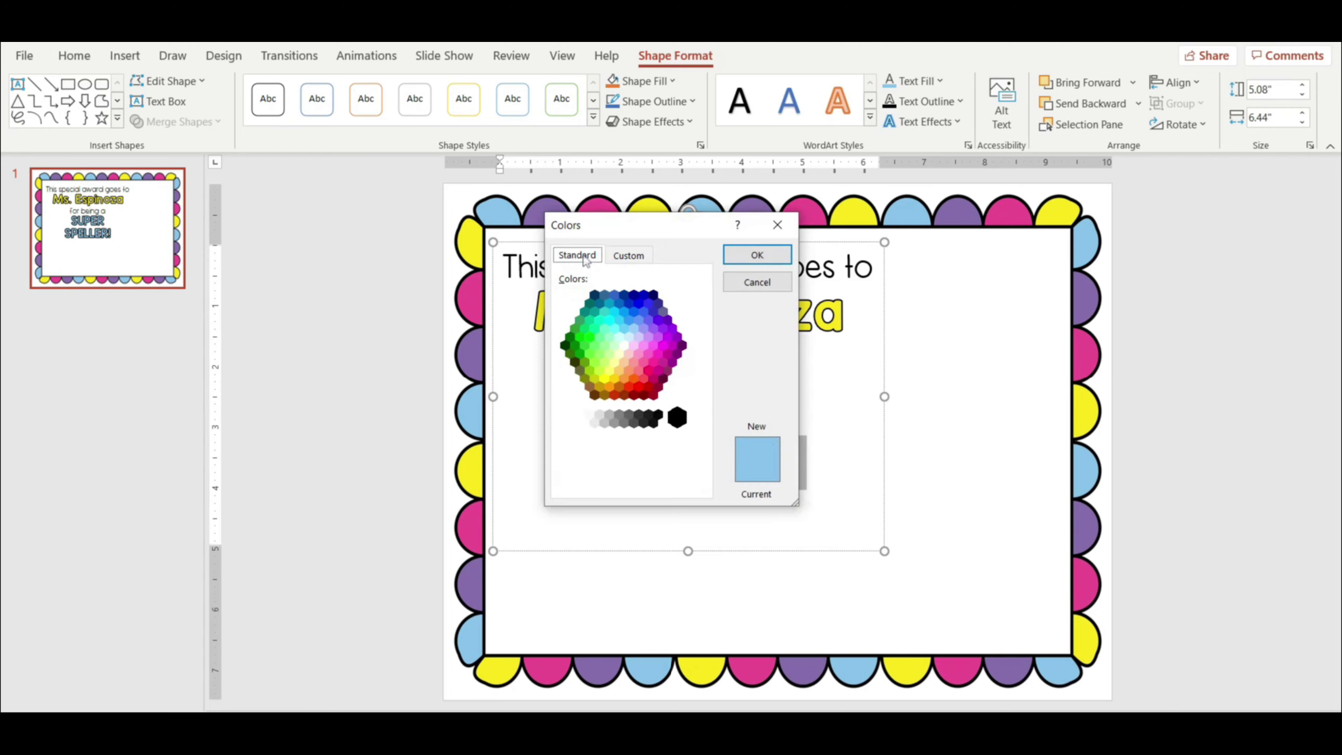
pyautogui.click(628, 337)
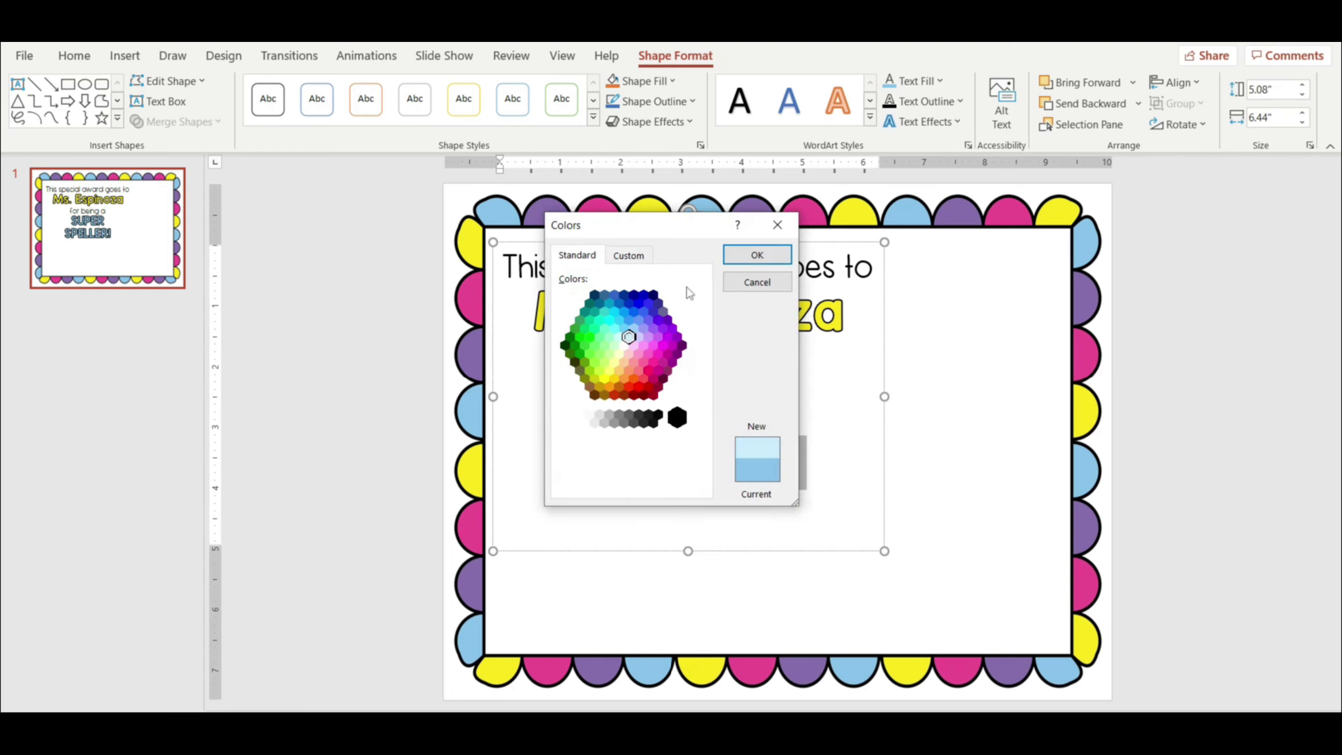
pyautogui.click(757, 255)
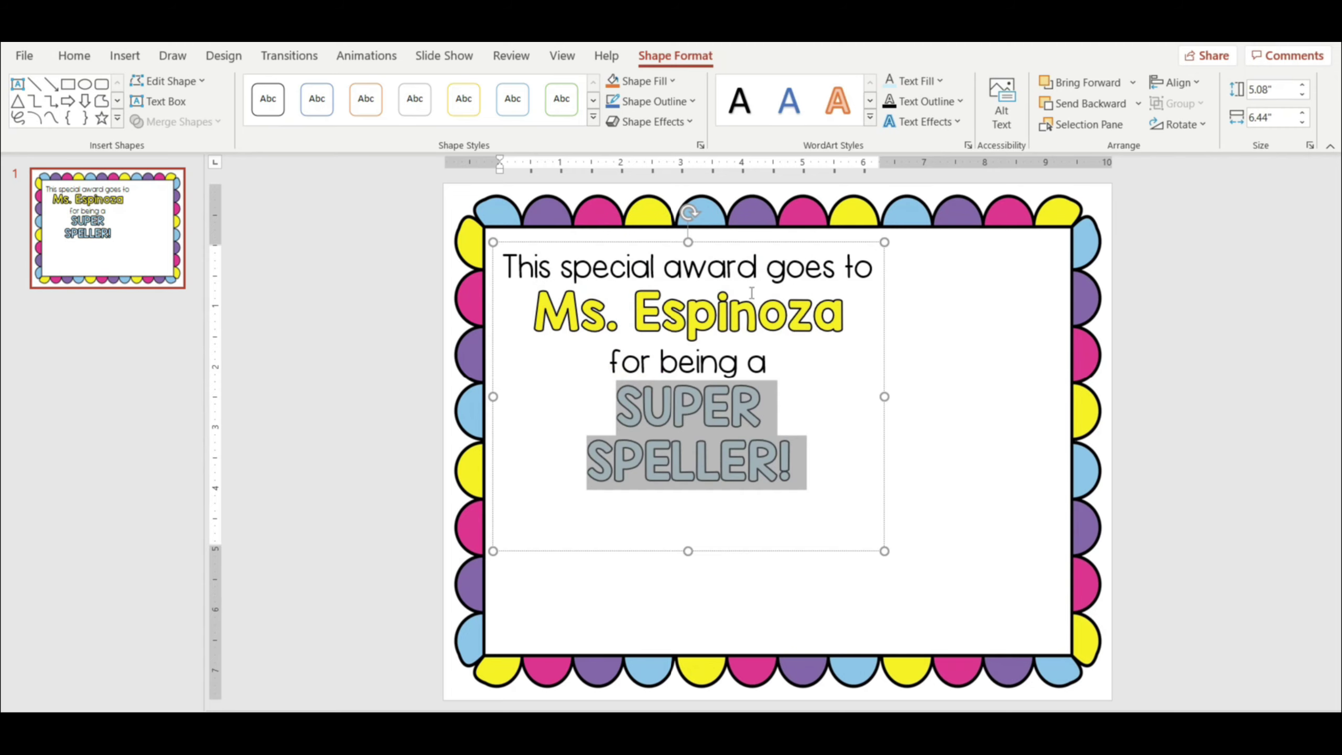
pyautogui.click(951, 429)
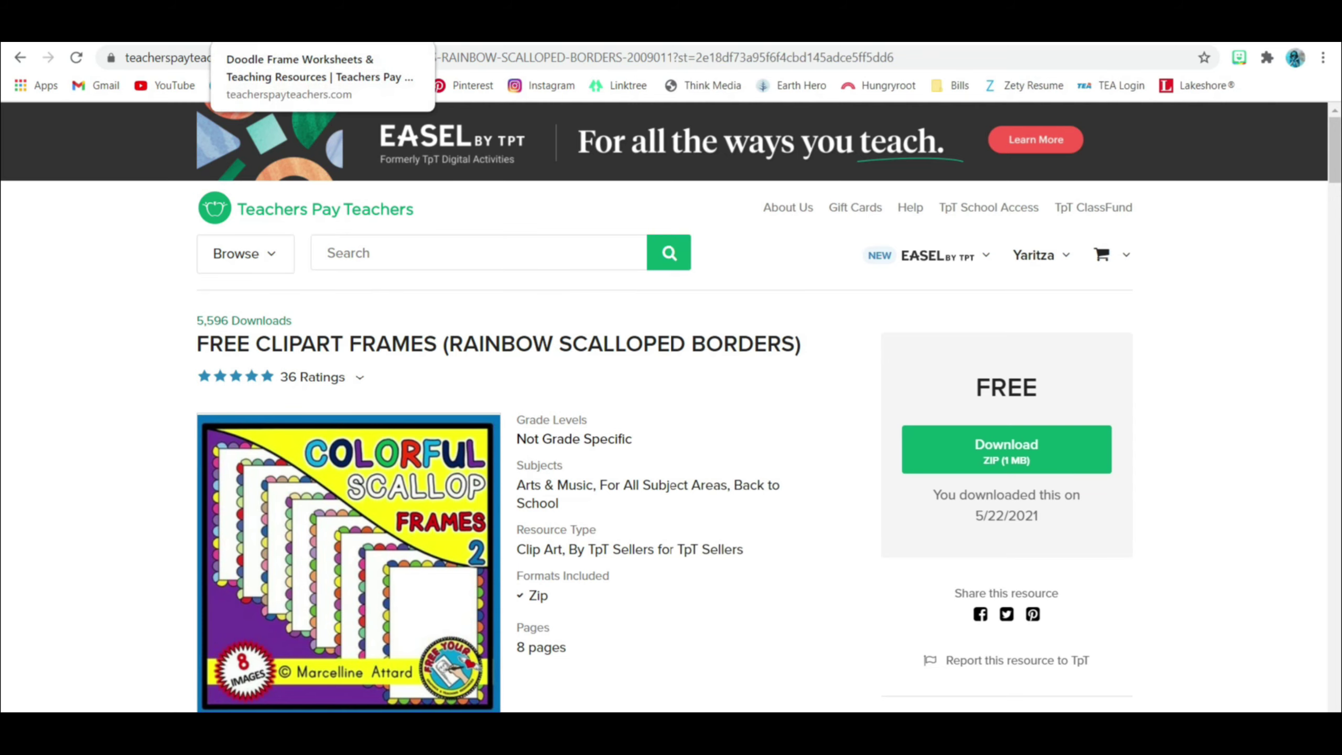
# - Switch to the Teachers Pay Teachers doodle frame search in Chrome and examine the free frame listings and price filter
pyautogui.click(254, 29)
pyautogui.scroll(-10, 636, 398)
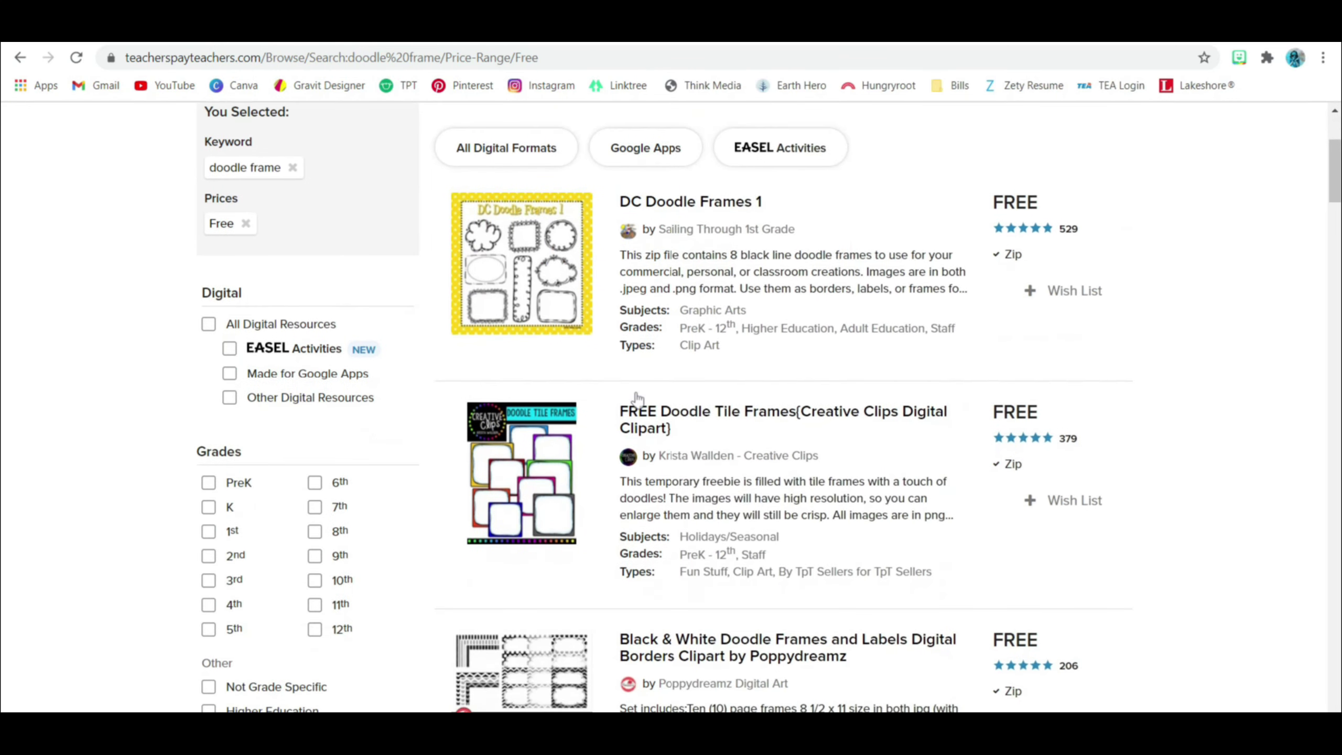
pyautogui.scroll(-8, 637, 398)
pyautogui.scroll(-3, 493, 276)
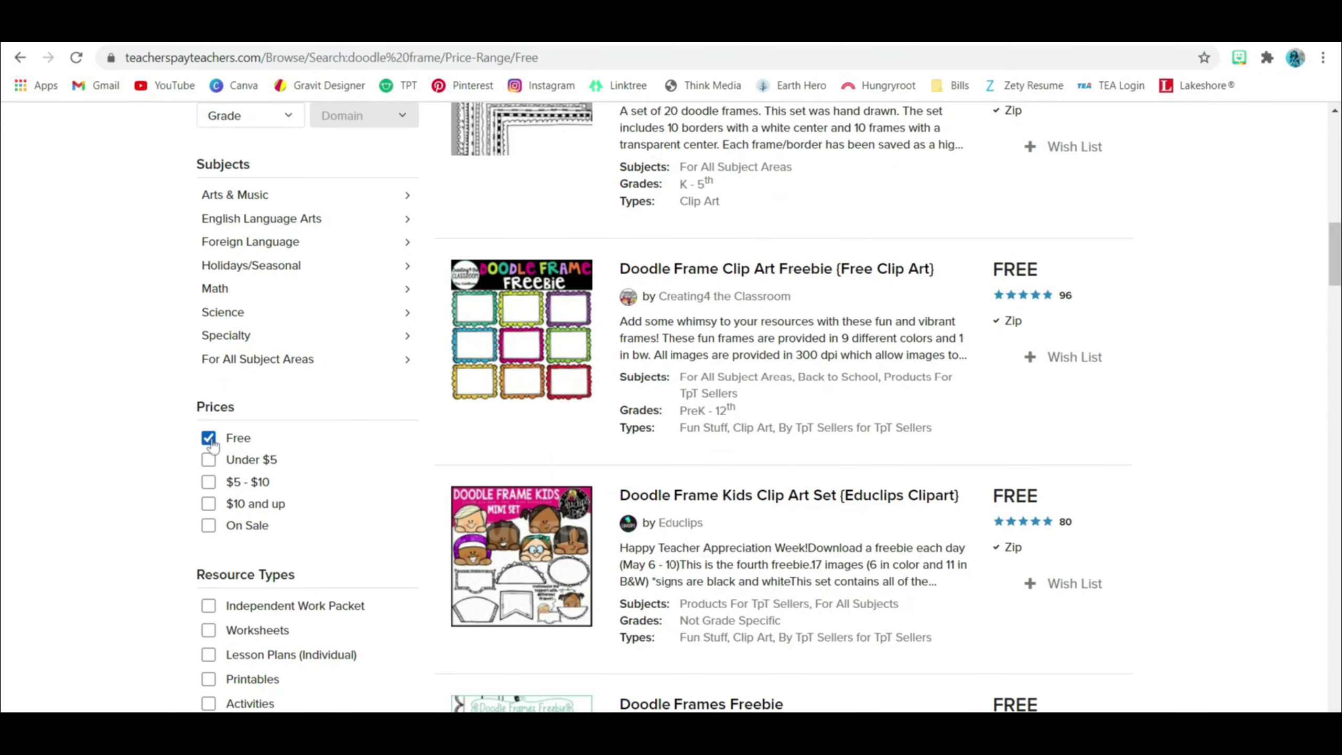
pyautogui.scroll(9, 480, 491)
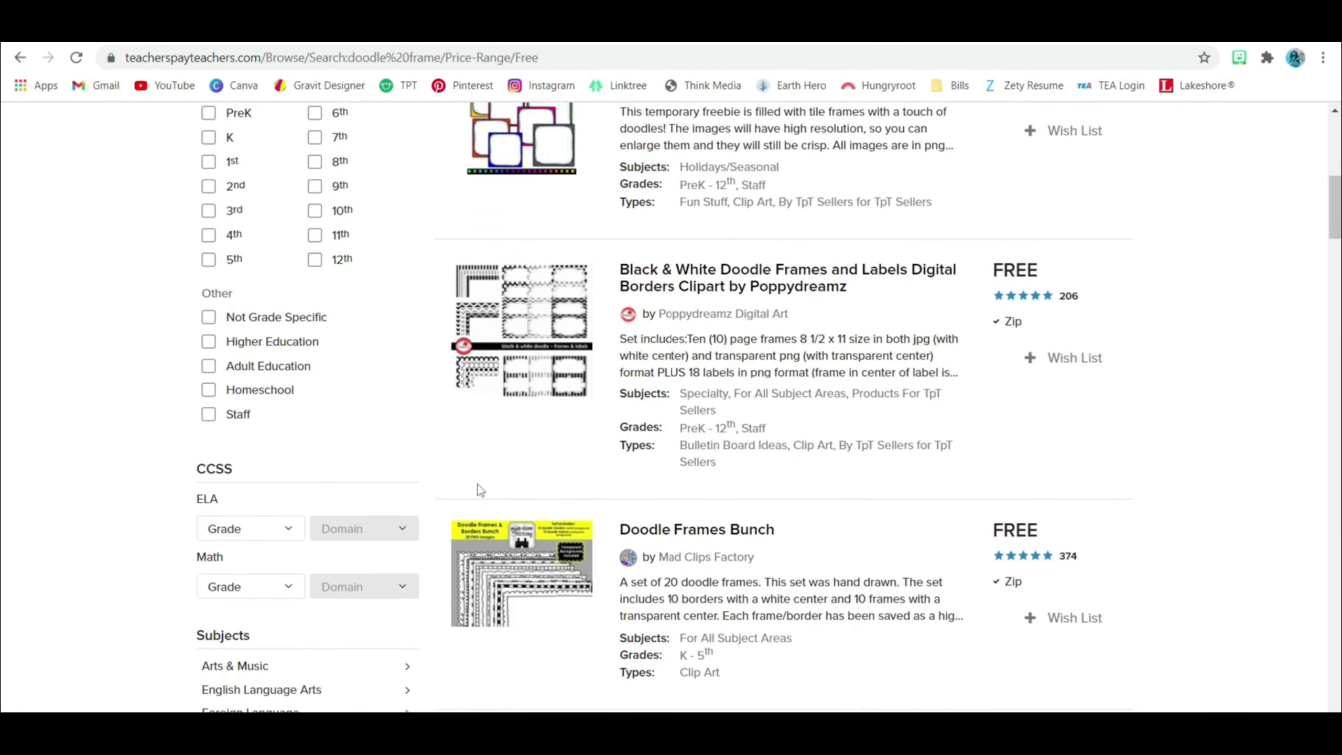
pyautogui.scroll(11, 480, 491)
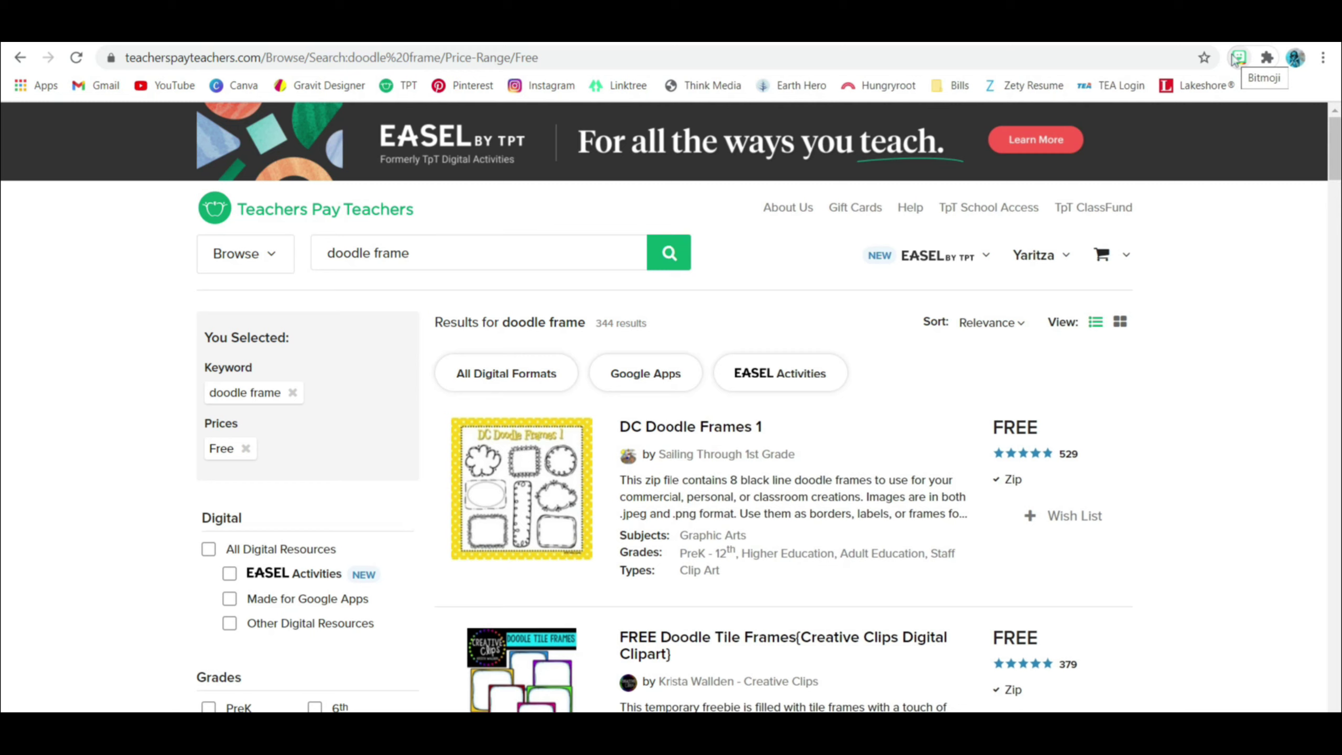
# - Search Bitmoji for "CONGRATS" and save the "Good Job!" sticker to the Pictures folder as a PNG named 7
pyautogui.click(1236, 57)
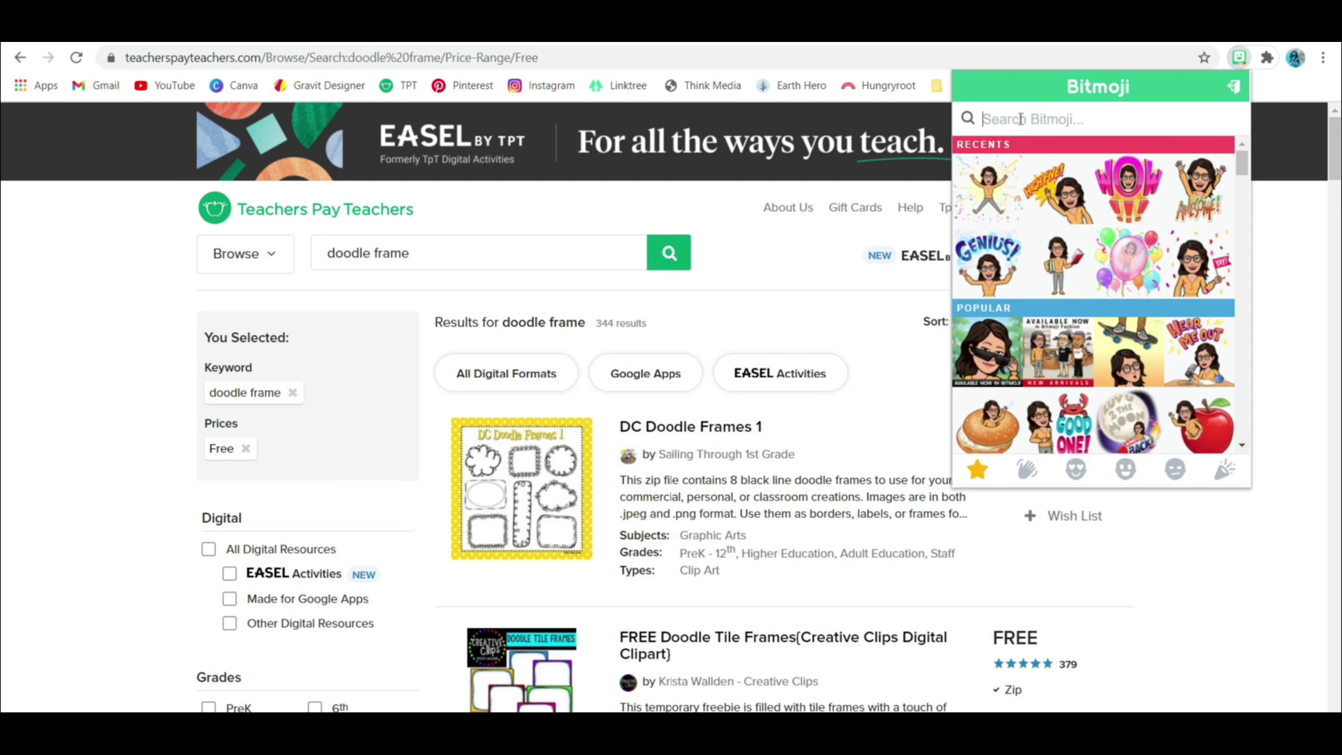
pyautogui.write('CONGRATS')
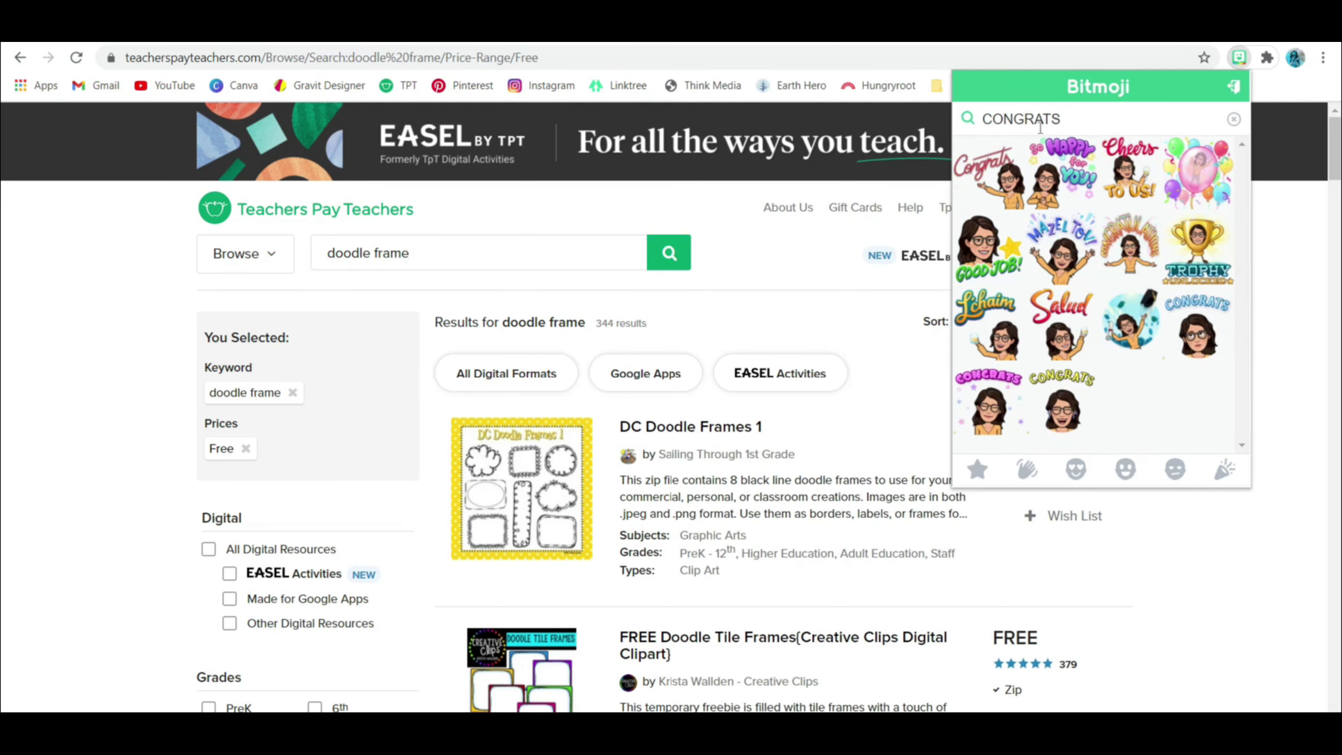
pyautogui.rightClick(973, 261)
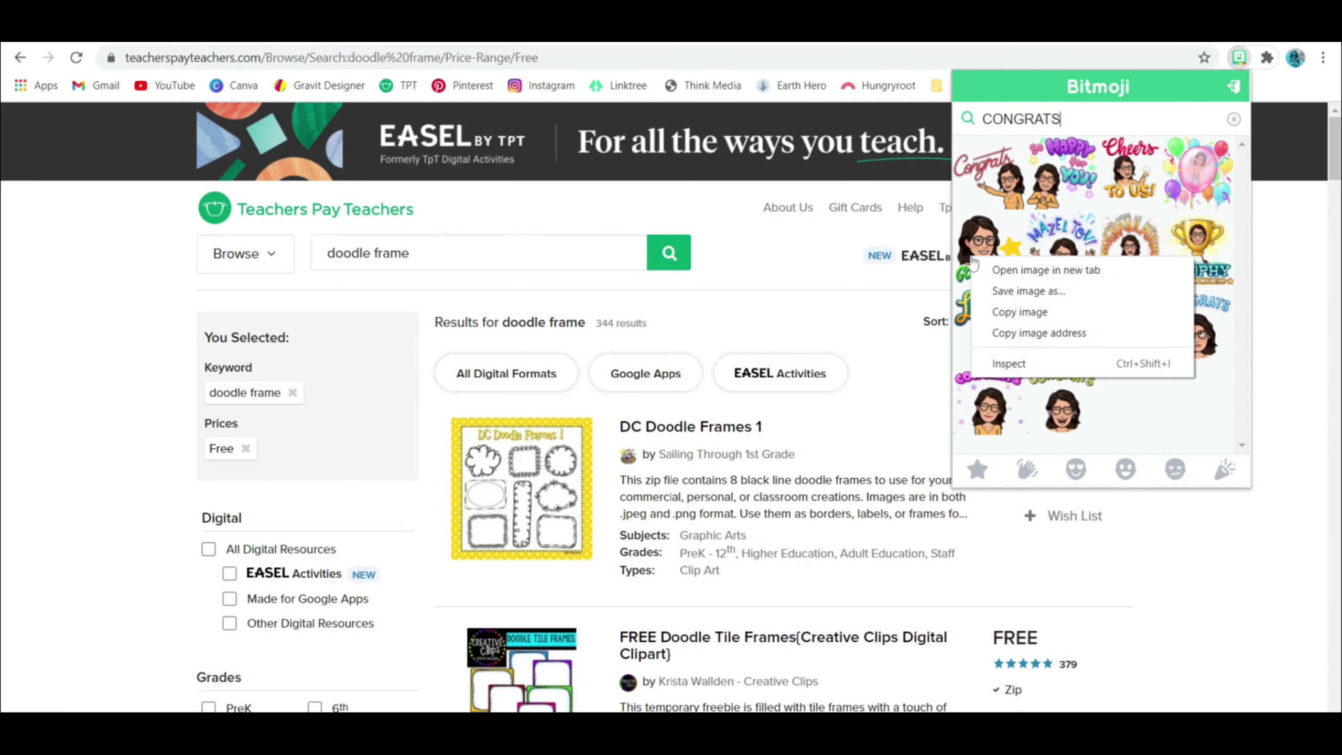
pyautogui.click(989, 290)
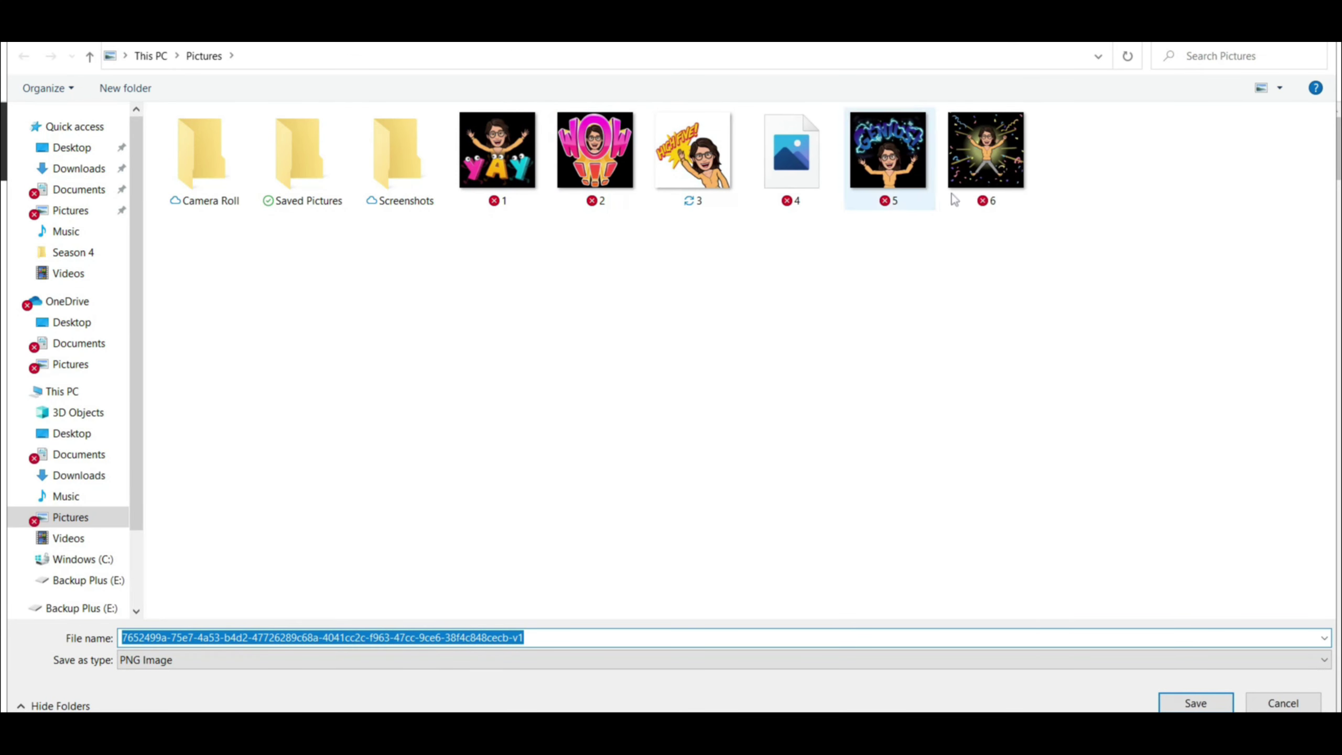
pyautogui.write('7')
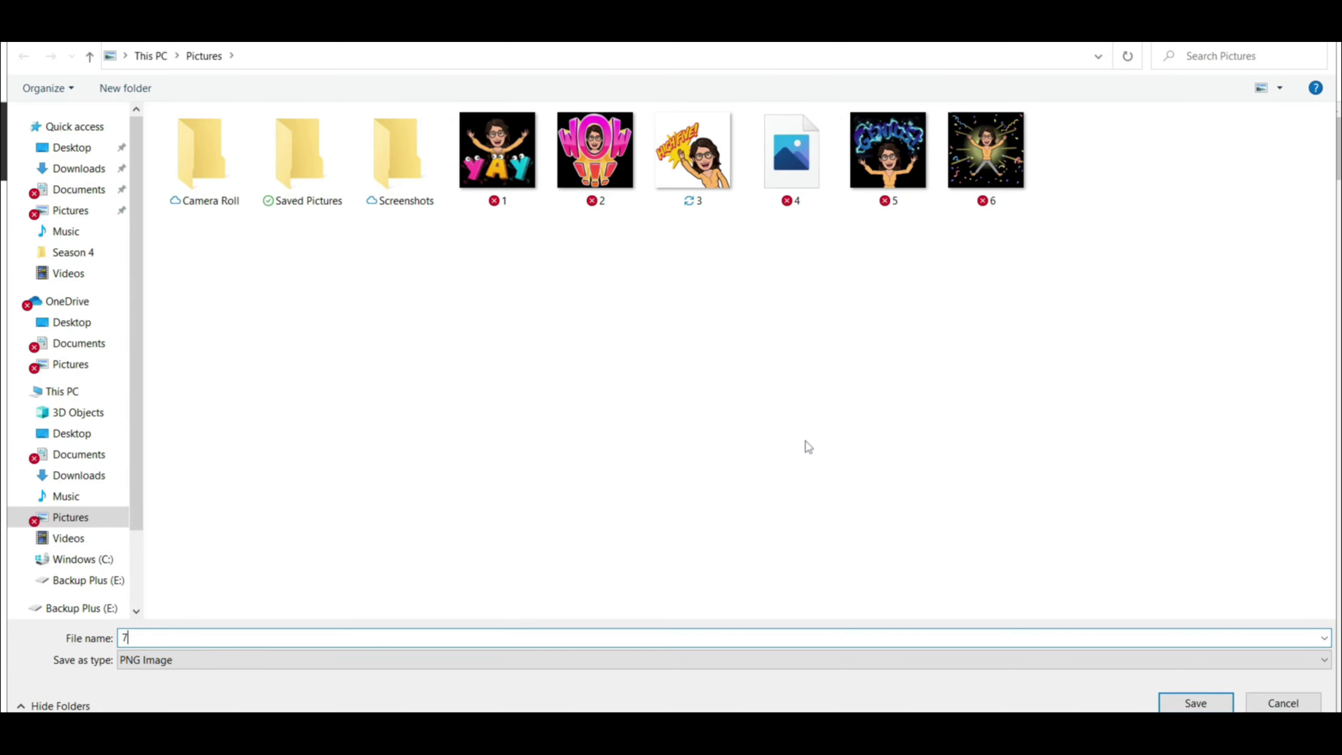
pyautogui.press('Return')
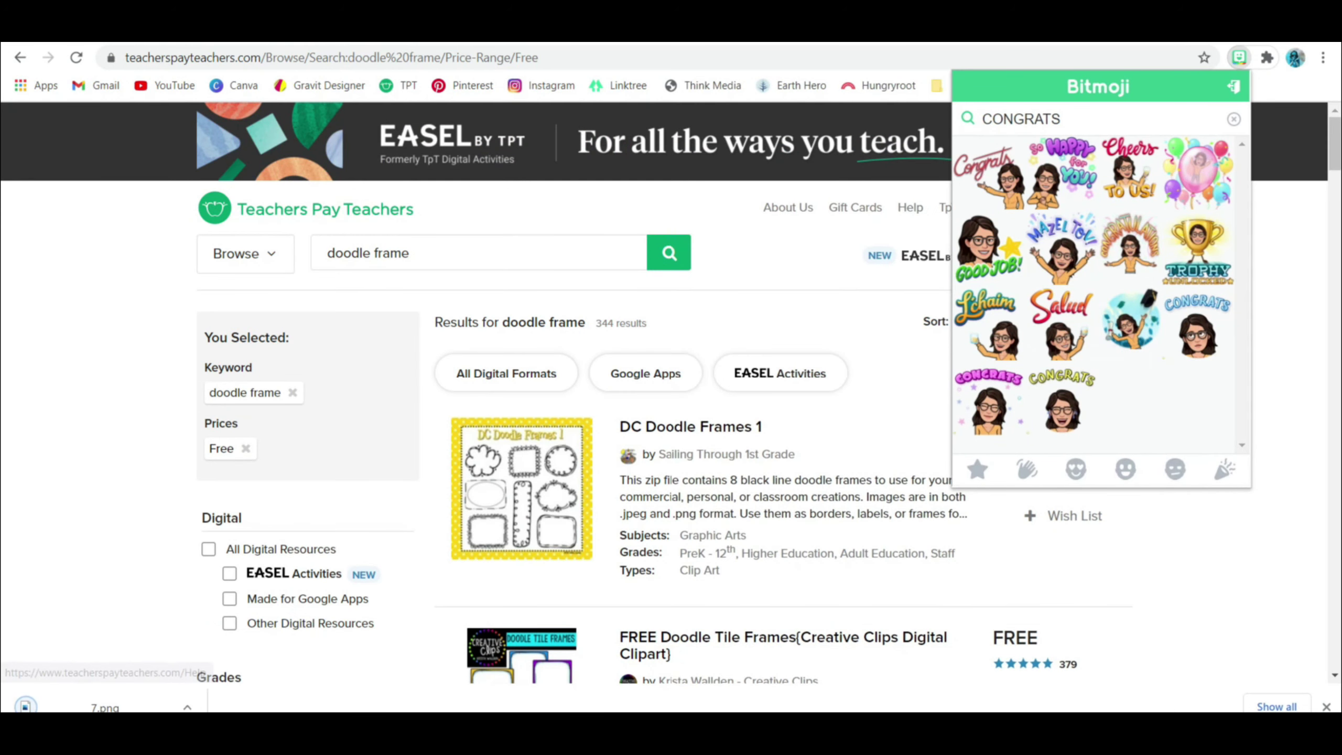
pyautogui.click(1294, 282)
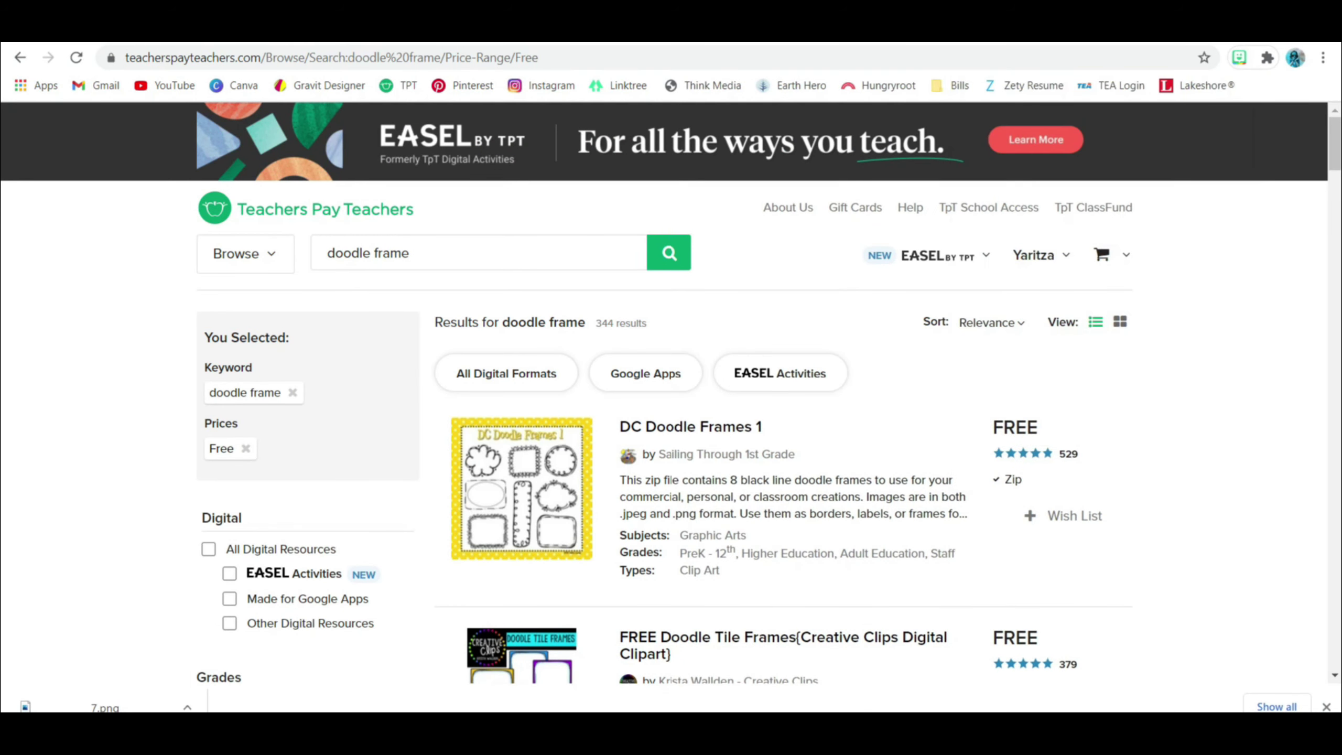